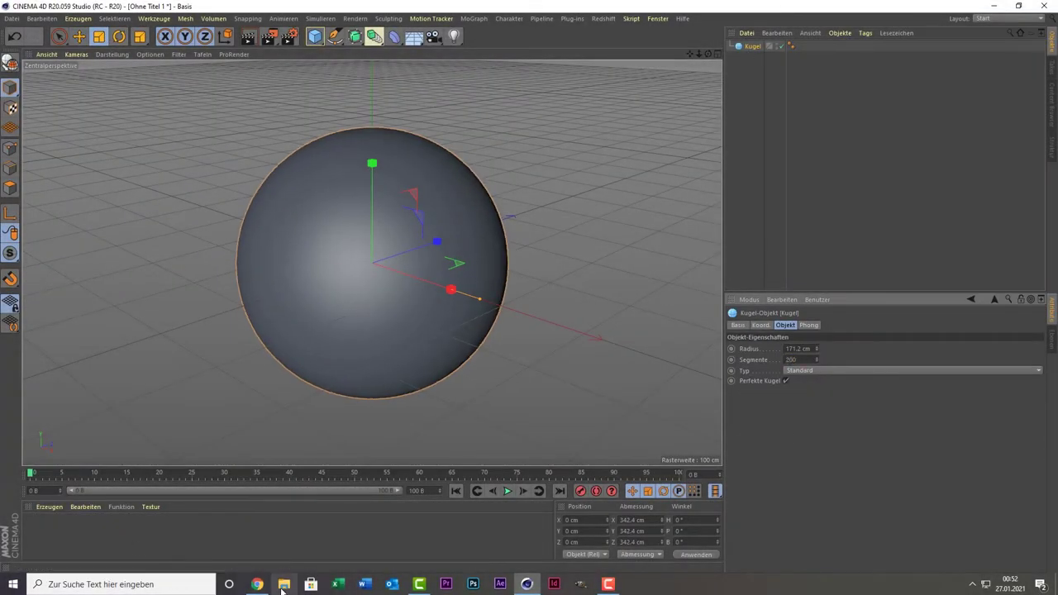
Drag moon.jpg from the Himmelskörper templates onto the sphere without copying it into the project
click(283, 584)
double_click(667, 272)
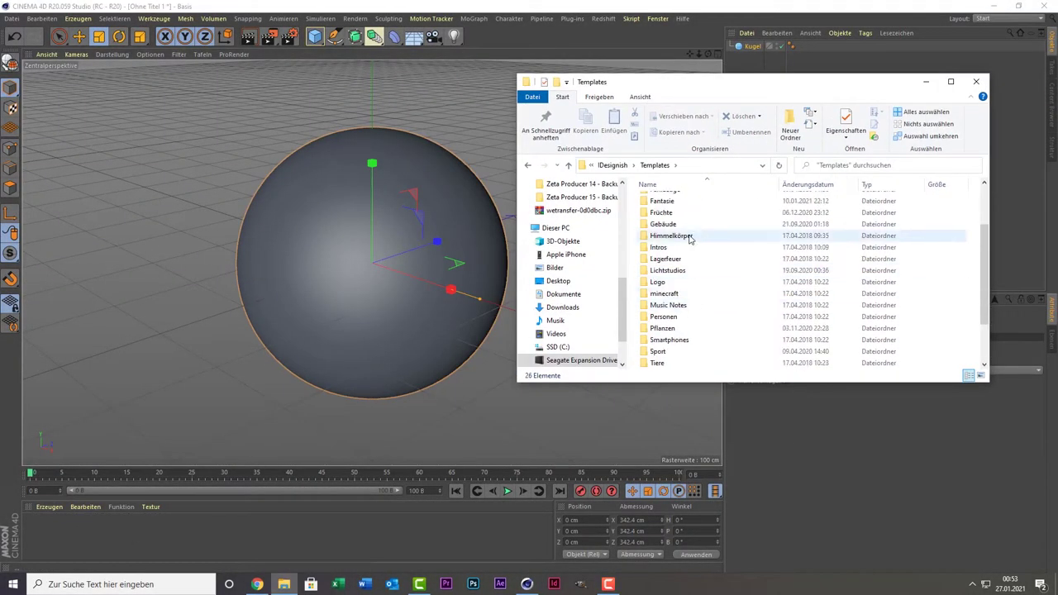
double_click(676, 239)
drag(708, 240, 372, 265)
click(600, 330)
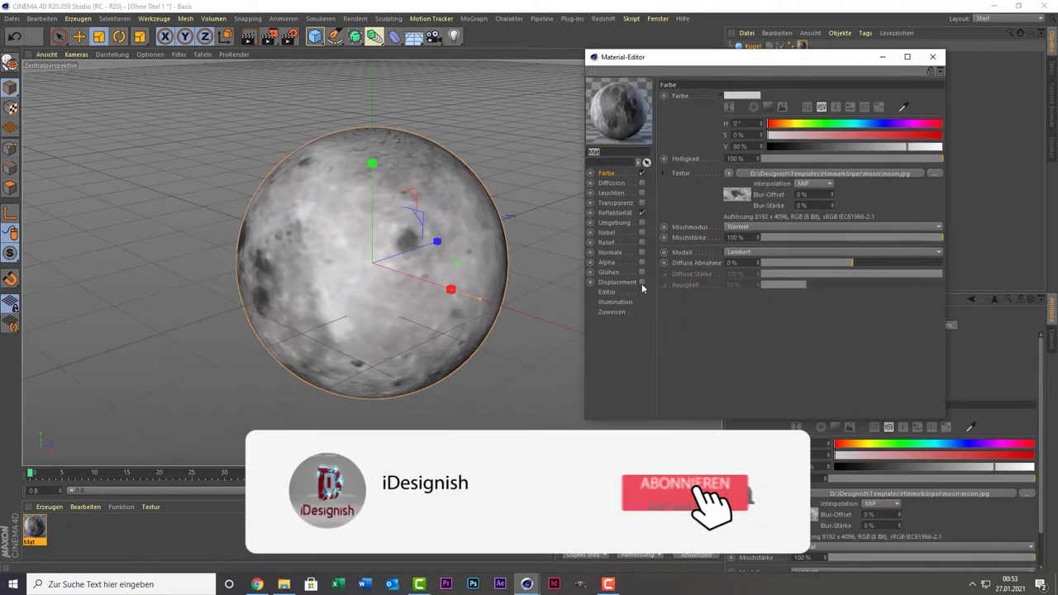
Enable displacement on the moon material with alpha.jpg and Sub Polygon Displacement
click(641, 282)
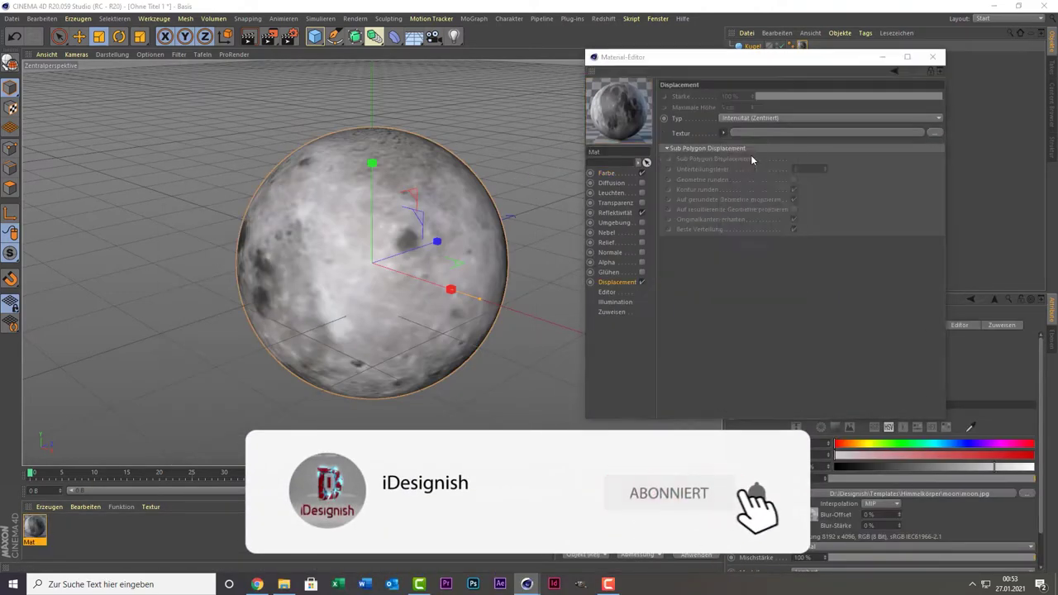
click(935, 133)
double_click(673, 208)
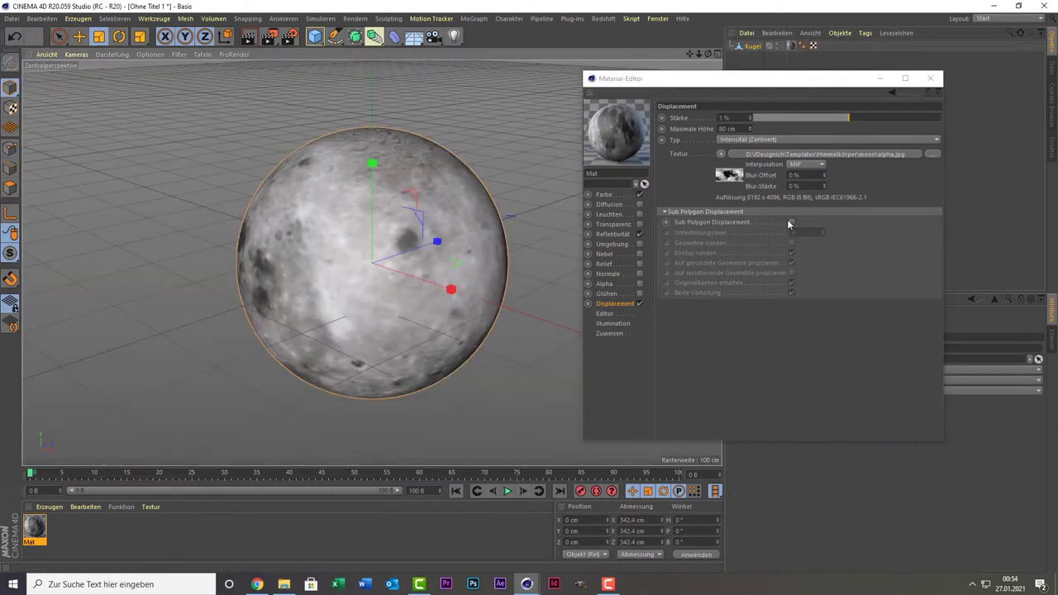
click(791, 223)
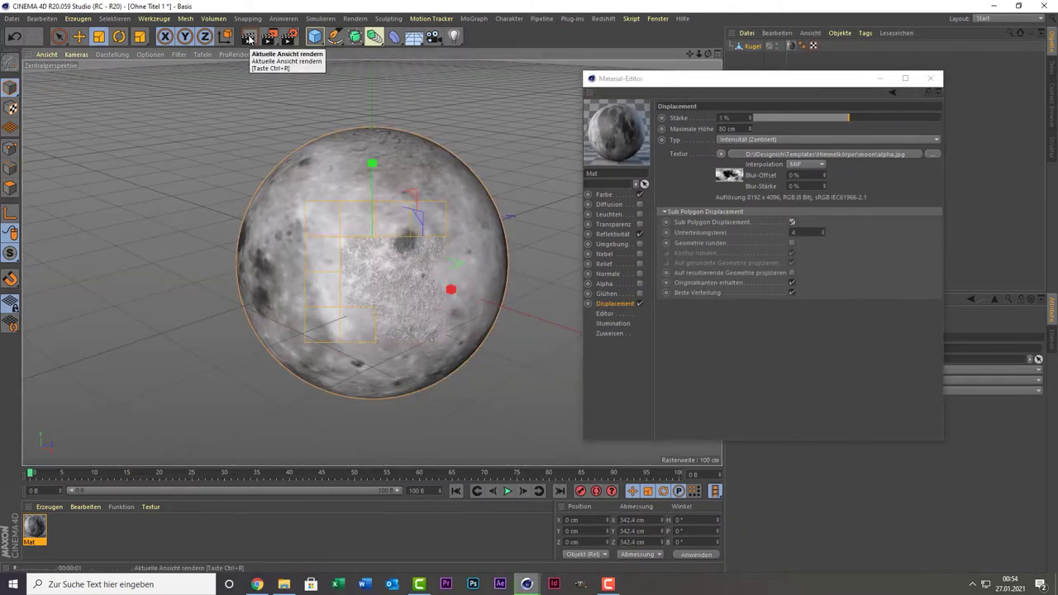
Add a spotlight, place it left of the sphere and aim its cone at the sphere
click(319, 37)
click(453, 36)
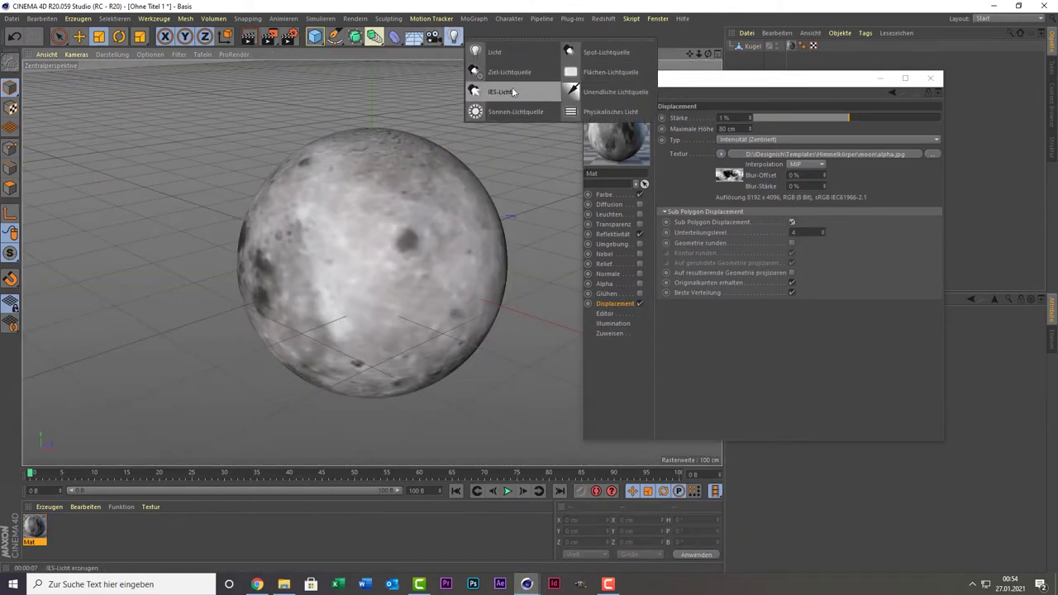
click(488, 72)
drag(394, 248, 71, 236)
key(r)
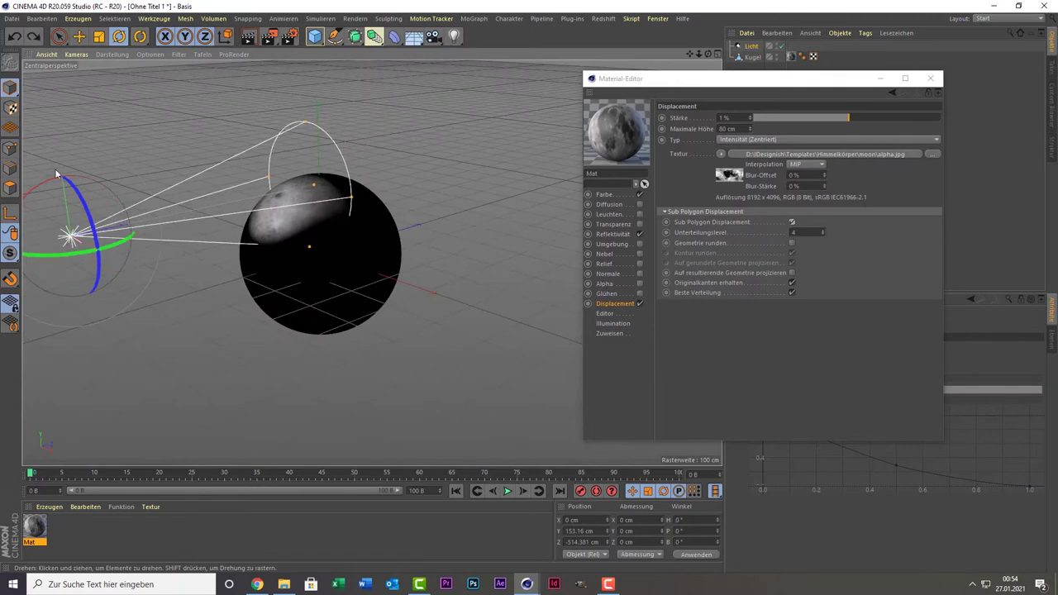
drag(57, 173, 237, 234)
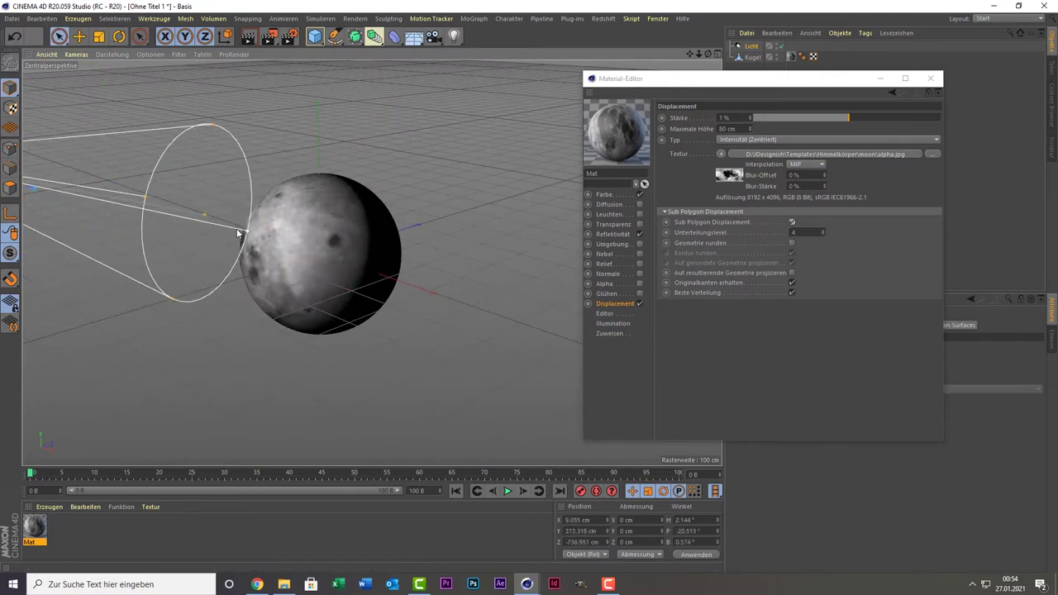
Close the material editor and render the view to check the lighting
drag(694, 80, 415, 189)
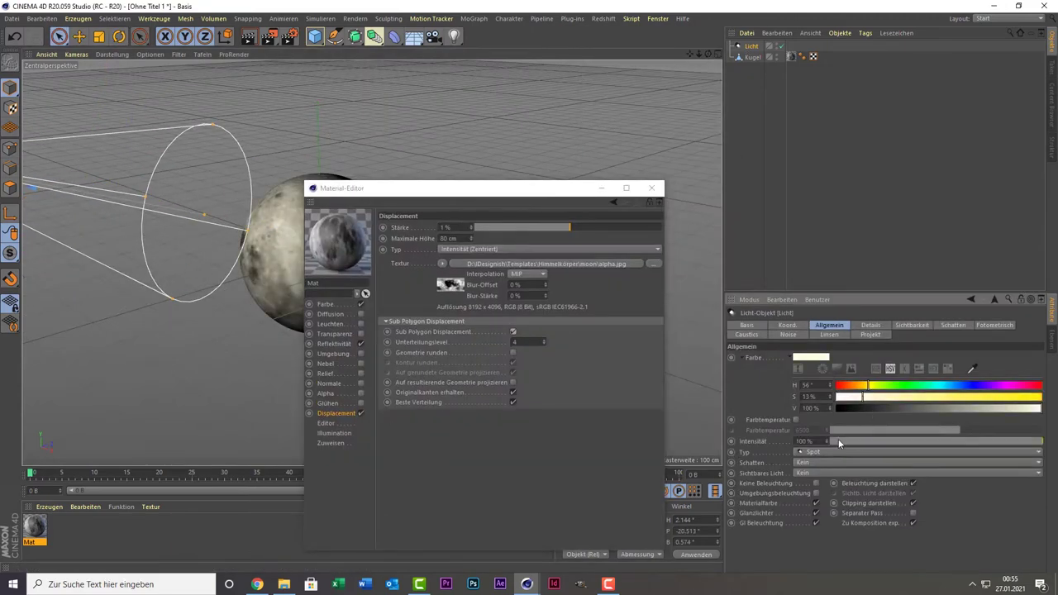
click(652, 187)
scroll(294, 131, up, 3)
key(ctrl+r)
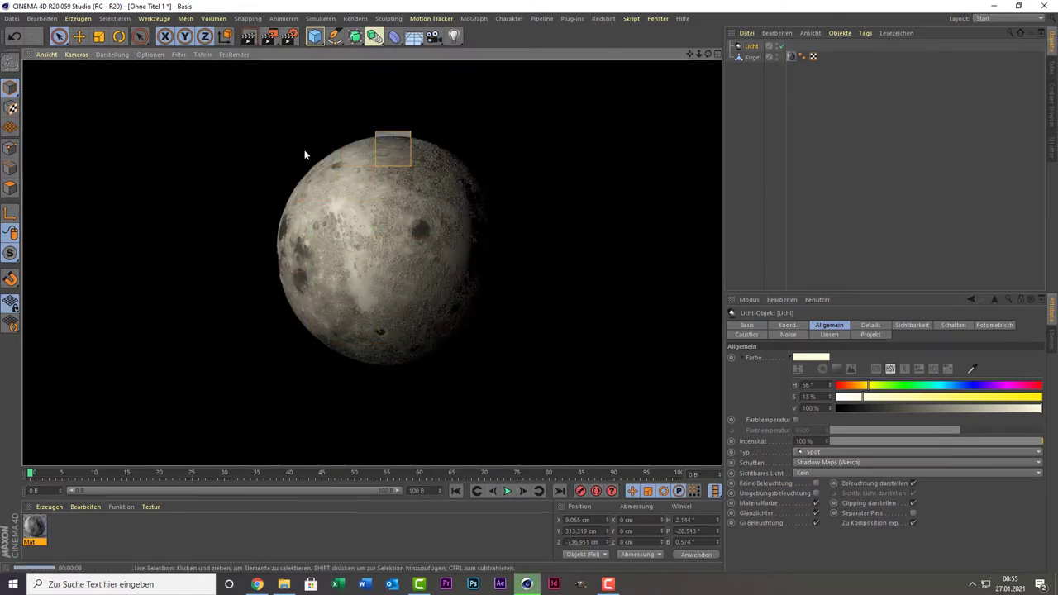
Create a new material, Mat.1, add a sky object and apply Mat.1 to it
click(90, 543)
double_click(90, 543)
click(414, 36)
click(472, 131)
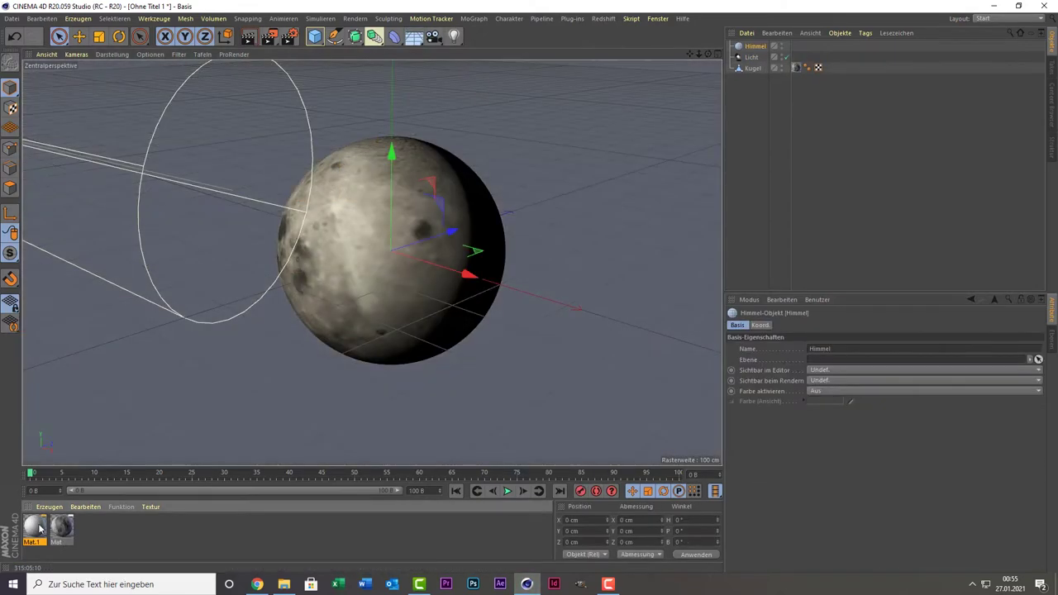
drag(34, 525, 755, 46)
Load the star image into Mat.1's glow channel and tile it 10 times
double_click(31, 533)
click(295, 191)
click(329, 209)
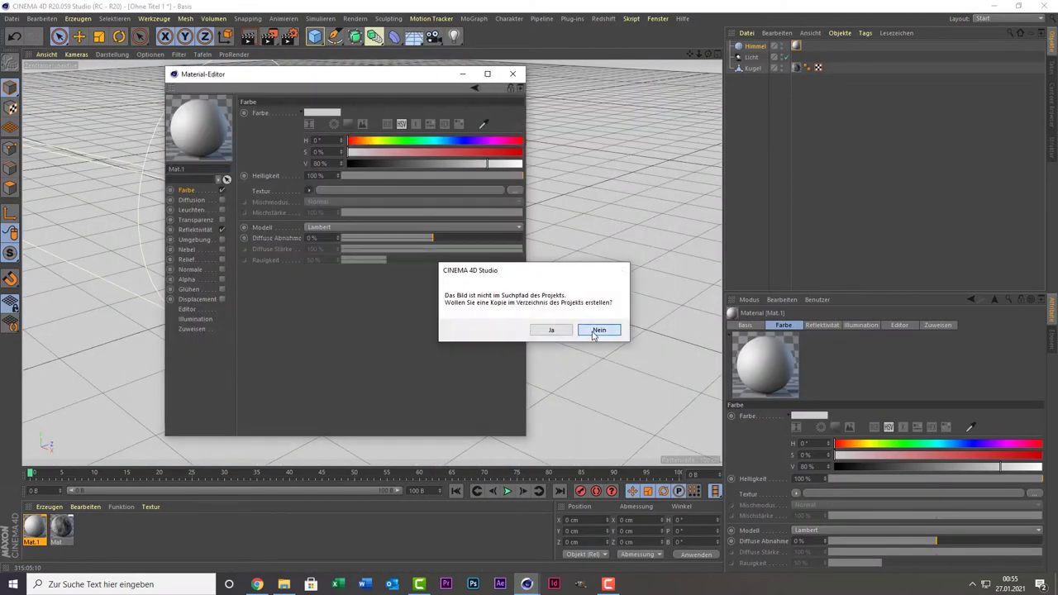
key(Return)
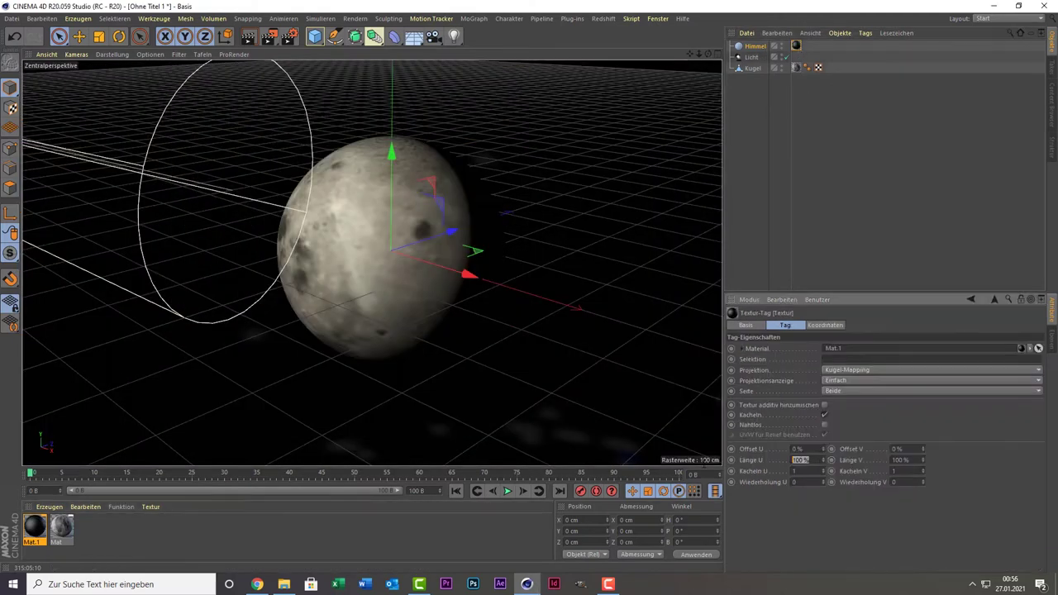
text(10)
key(Return)
Render a star preview, then add a post effect in the render settings
click(253, 38)
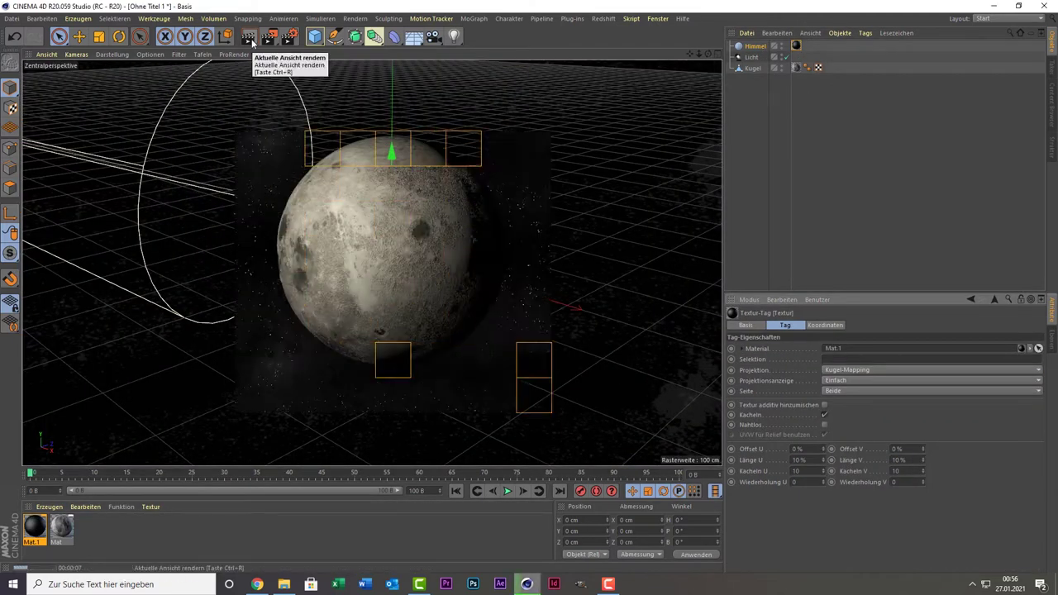
key(ctrl+b)
click(311, 230)
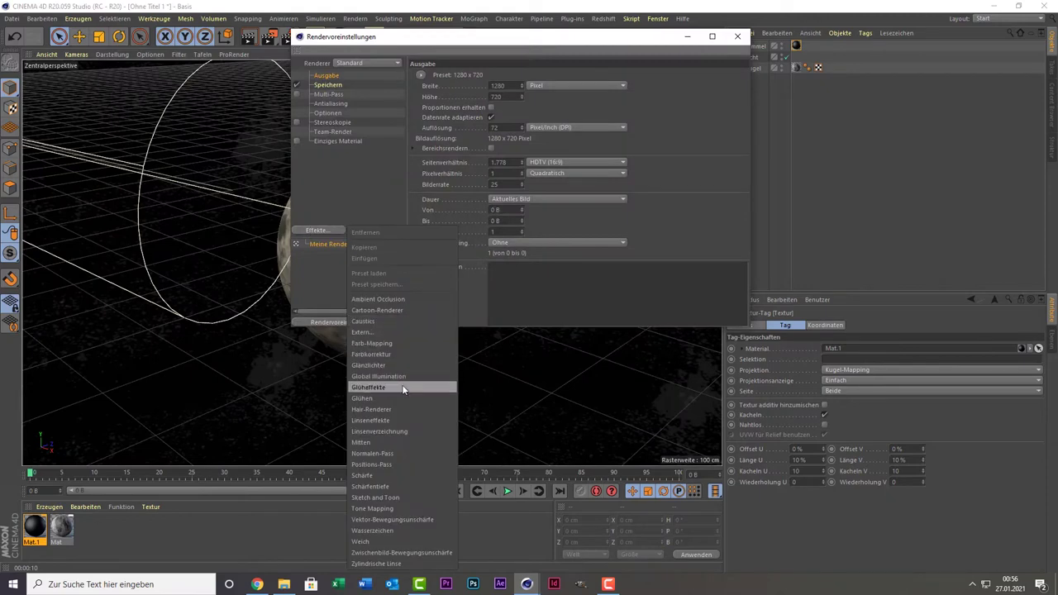
click(397, 389)
click(311, 231)
key(Escape)
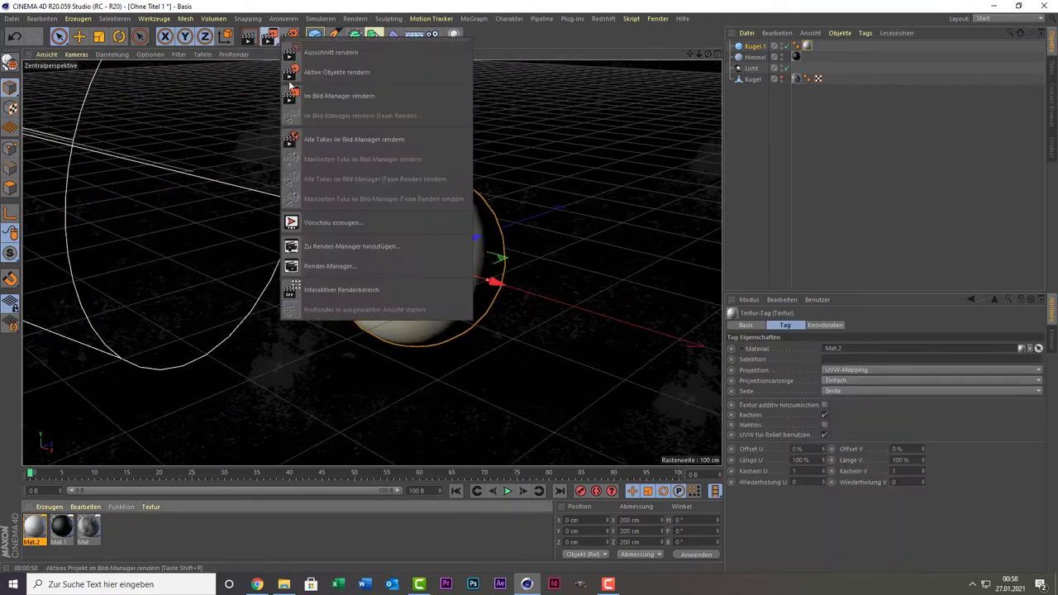
Start an interactive render region around the sphere and open Mat.2 for editing
click(341, 289)
double_click(807, 46)
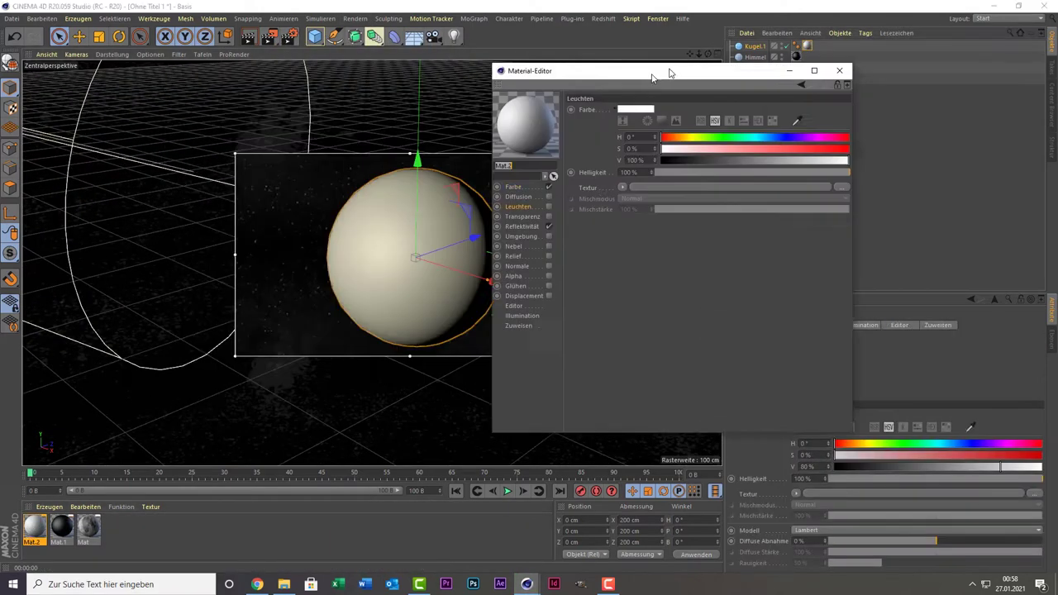
drag(669, 71, 716, 58)
Give Mat.2 a yellow-green Noise colour texture and enable its displacement channel
click(679, 171)
click(711, 331)
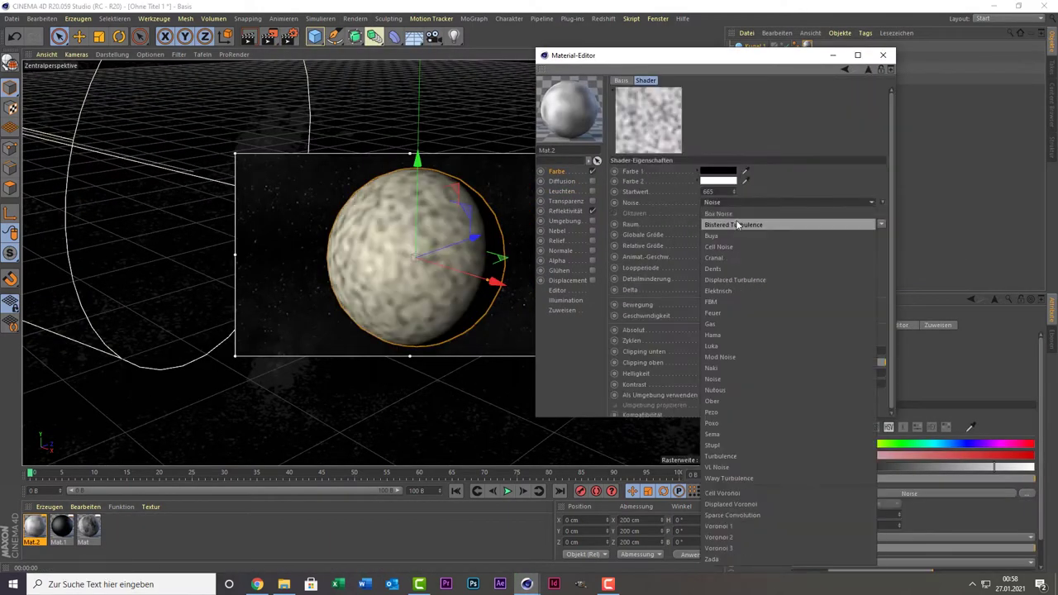
click(679, 187)
drag(745, 197, 699, 197)
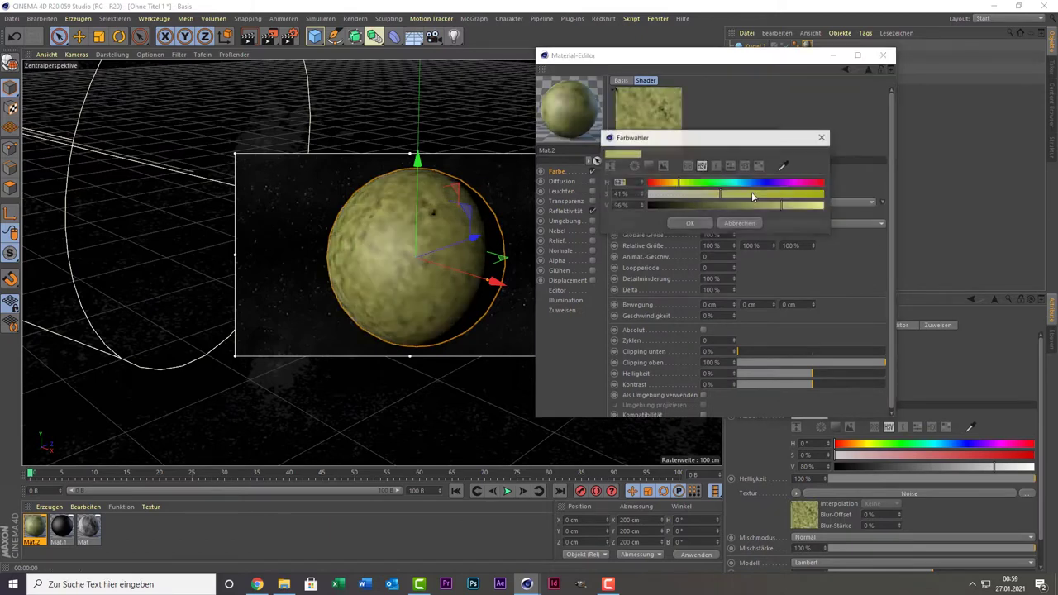
click(693, 221)
click(593, 280)
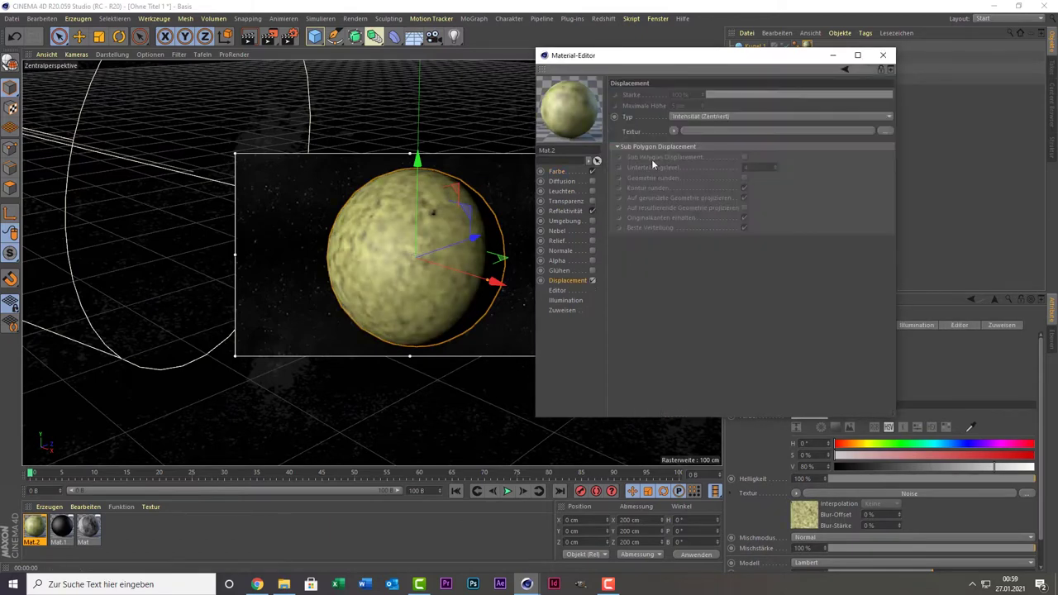
Load a Noise shader into Mat.2's displacement texture and wrap it in a Layer shader
click(678, 148)
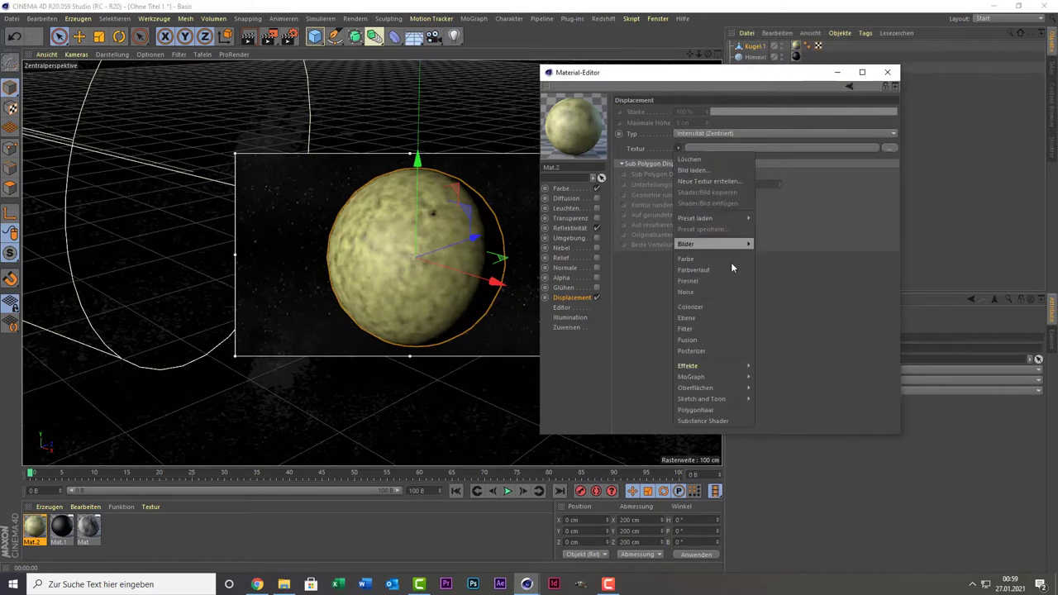
click(732, 267)
click(686, 163)
click(727, 220)
click(733, 232)
click(744, 219)
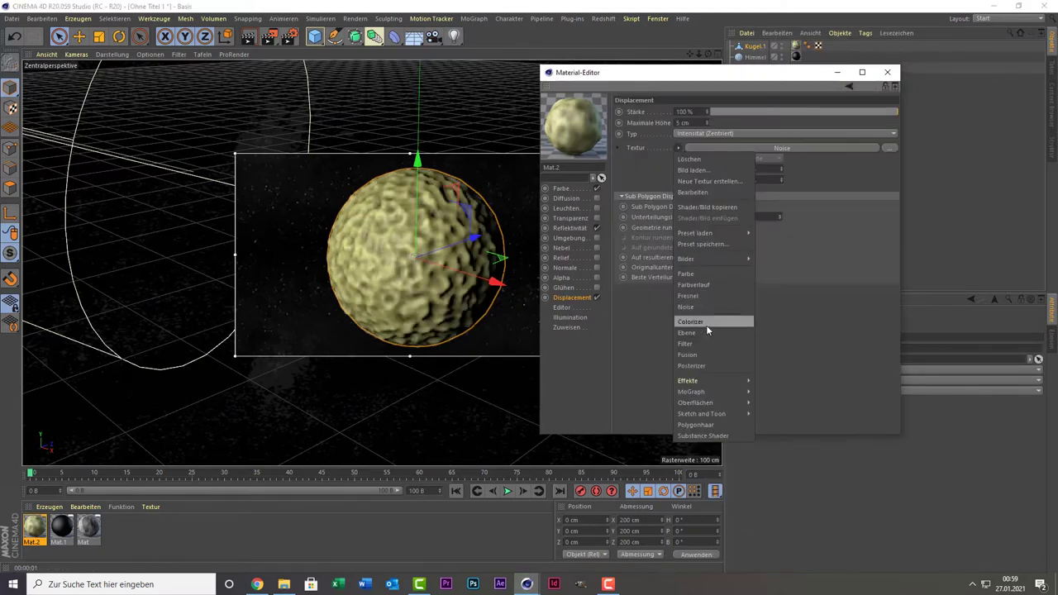
click(704, 328)
Set the displacement noise type to Voronoi 1 with 1000% global size
click(728, 219)
click(755, 449)
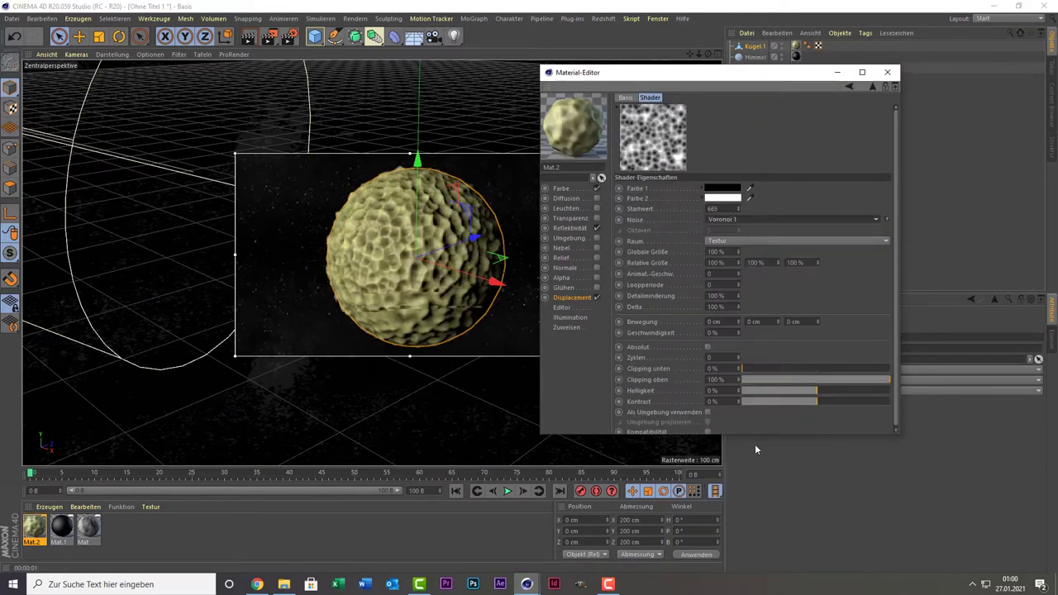
text(0)
key(Return)
click(873, 86)
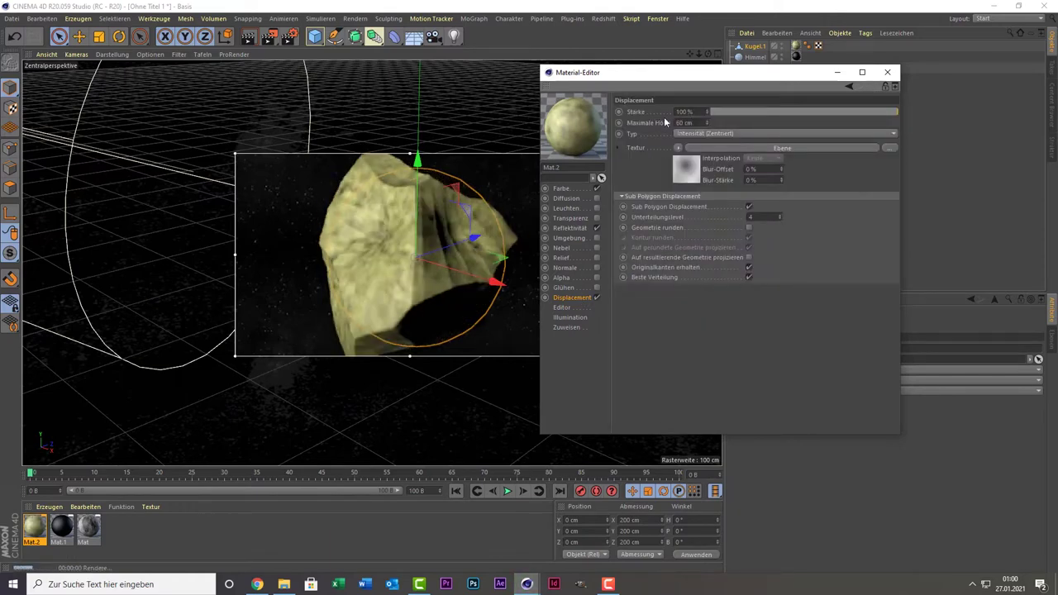
mouse_move(694, 75)
mouse_down()
mouse_move(786, 146)
mouse_move(774, 75)
mouse_up()
Add another Noise layer to the displacement Layer shader and lower the first layer's opacity
click(863, 147)
click(778, 274)
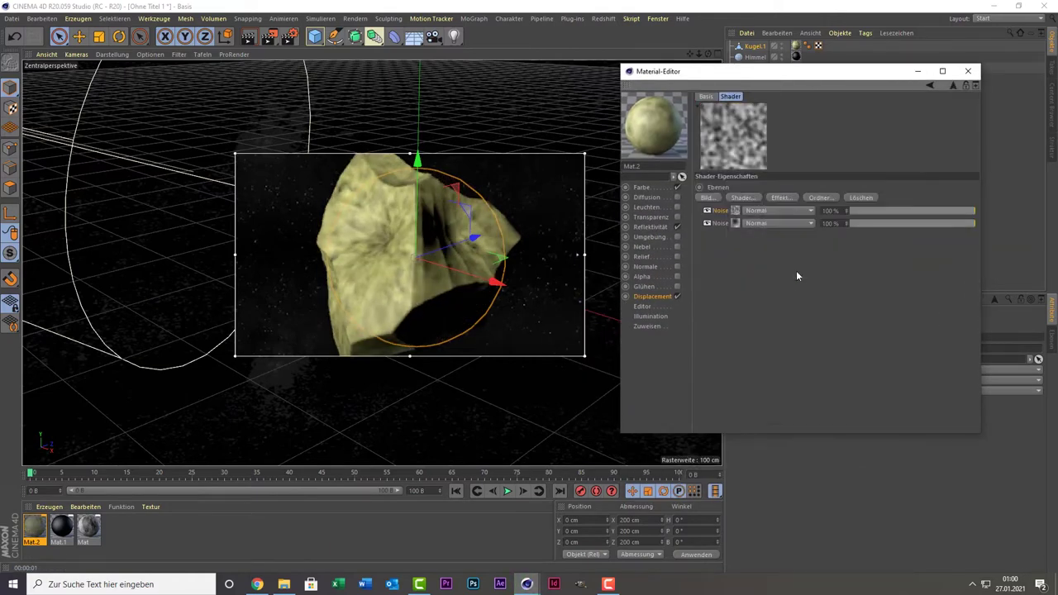
click(736, 210)
text(10)
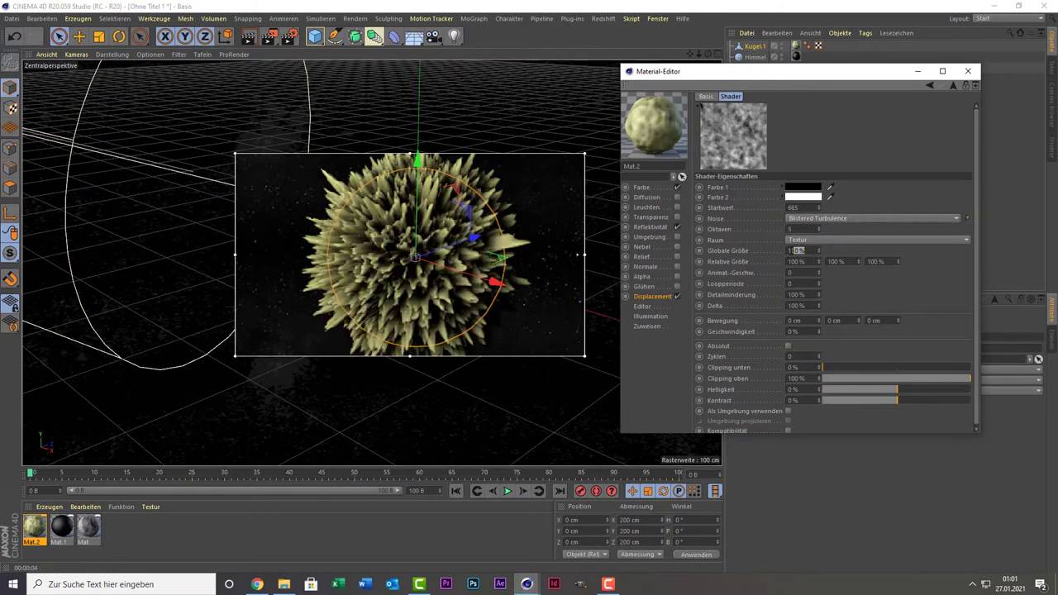
drag(884, 213, 855, 210)
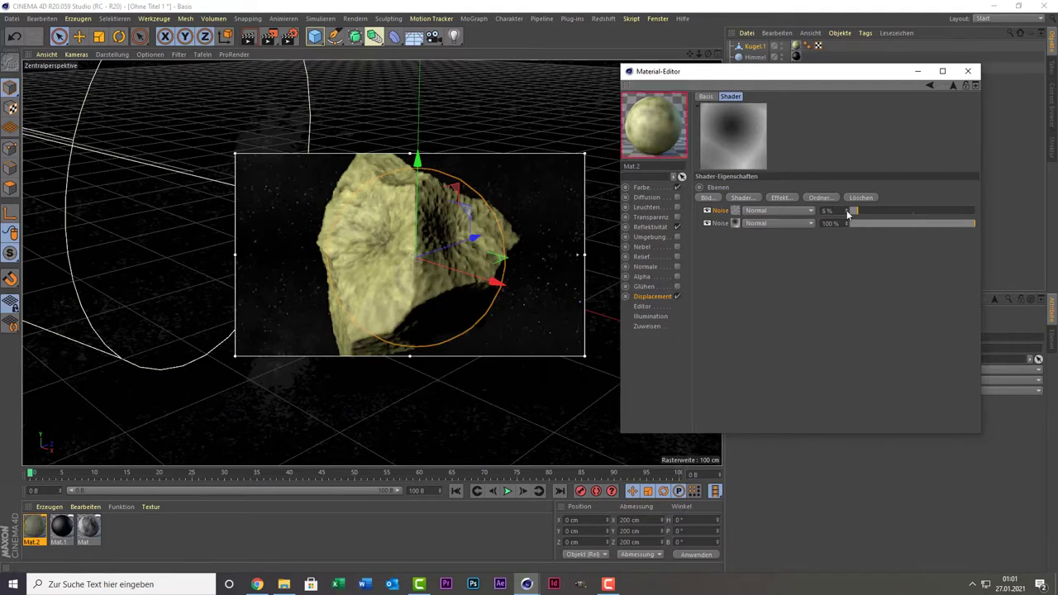
Switch the first noise layer's type to Zada and raise its opacity to 9%
click(735, 210)
click(811, 218)
click(812, 225)
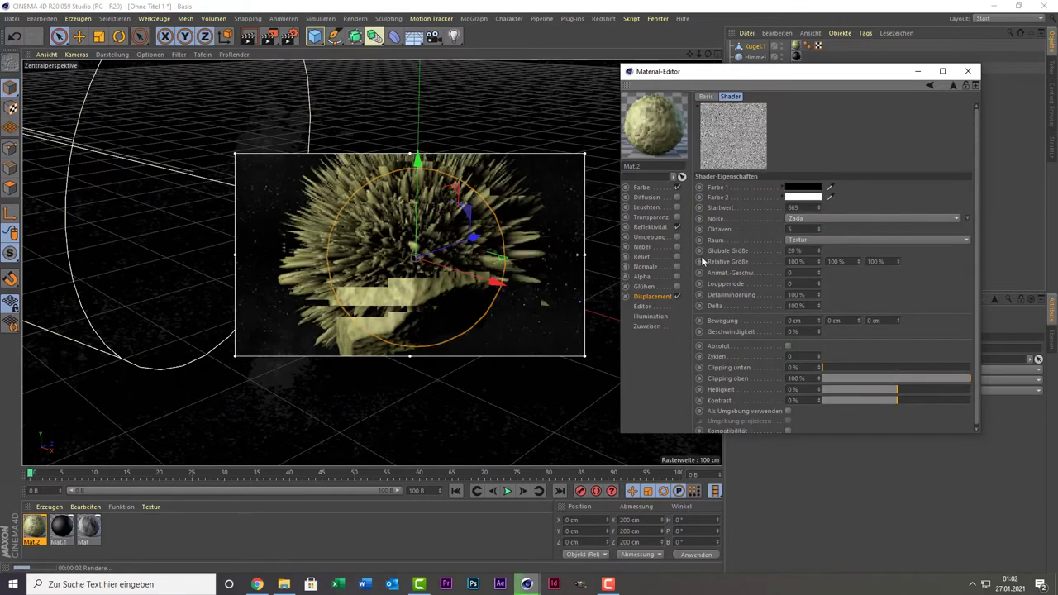
click(930, 85)
drag(855, 211, 862, 214)
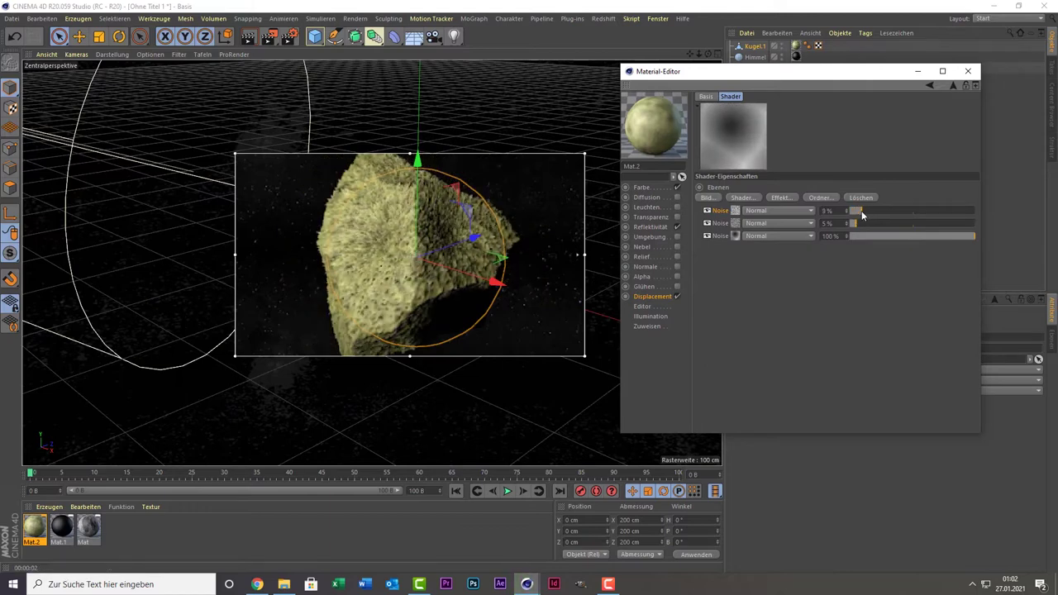
Inspect the other noise layers' settings, then return to the displacement layers
click(735, 224)
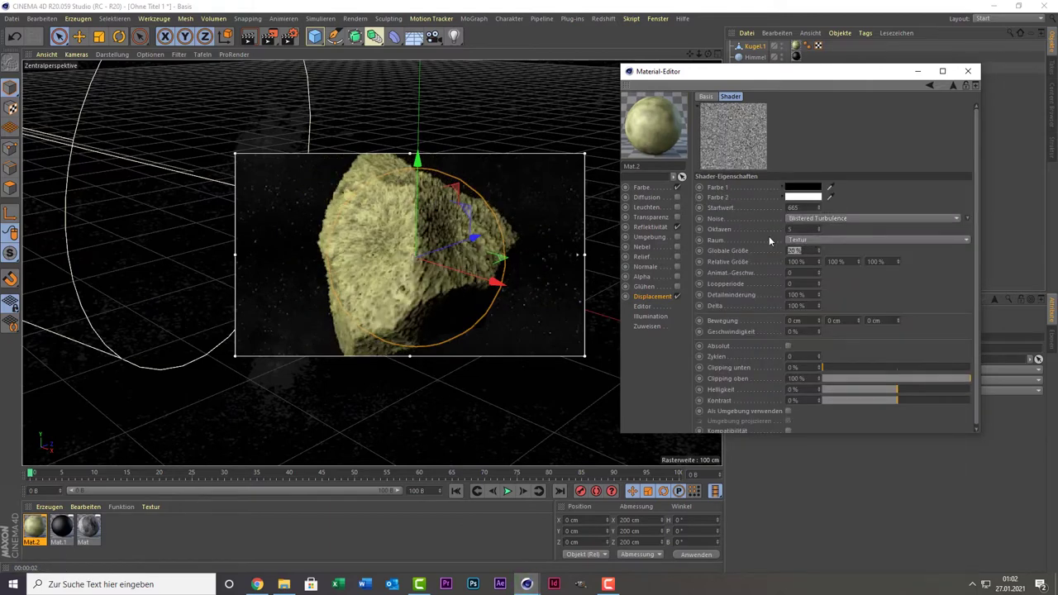
click(653, 296)
click(815, 229)
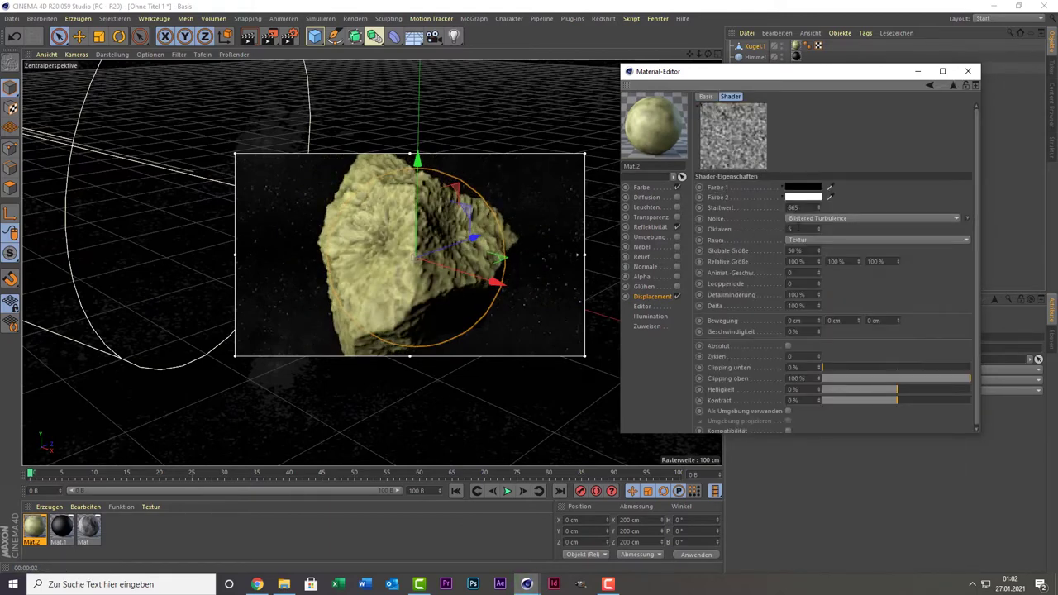
click(662, 297)
Browse the noise layers' settings and blend modes in the displacement Layer shader
click(767, 167)
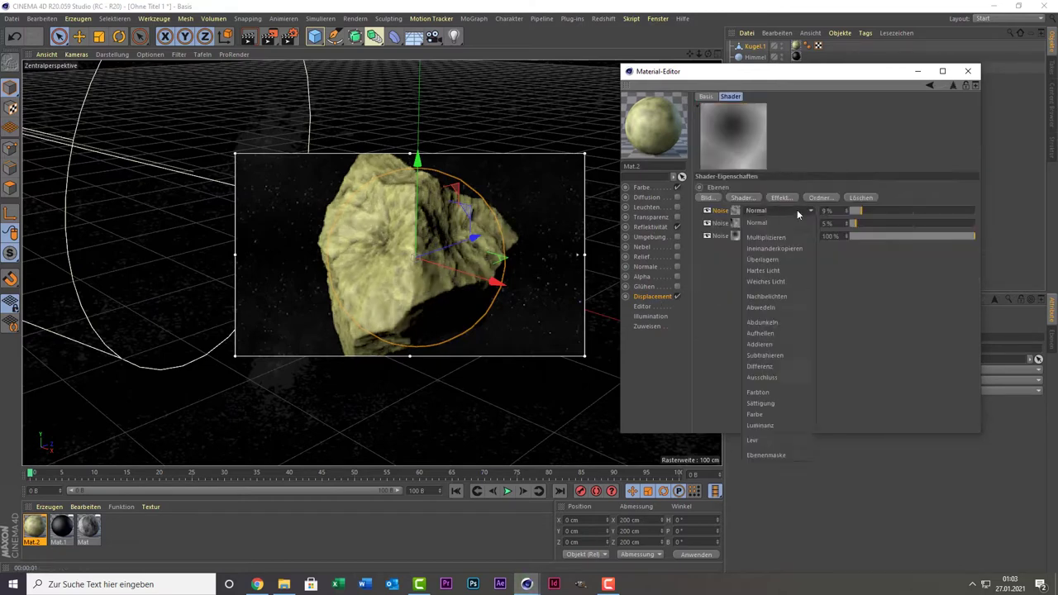
click(799, 217)
click(664, 296)
click(766, 167)
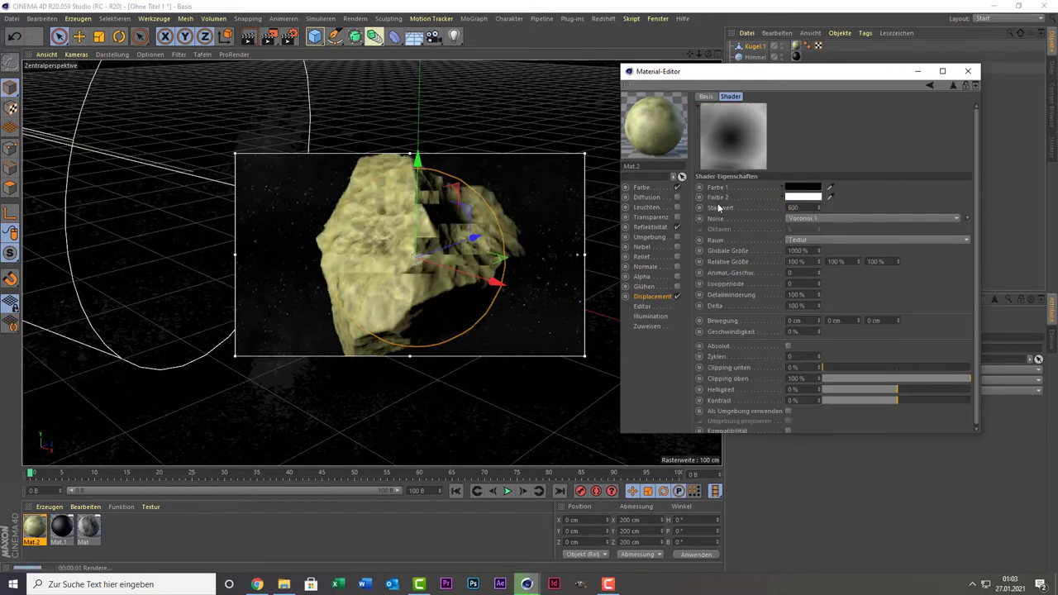
click(653, 298)
click(864, 146)
Enlarge the noise's global size to 500% and raise the second layer's opacity to 41%
click(740, 229)
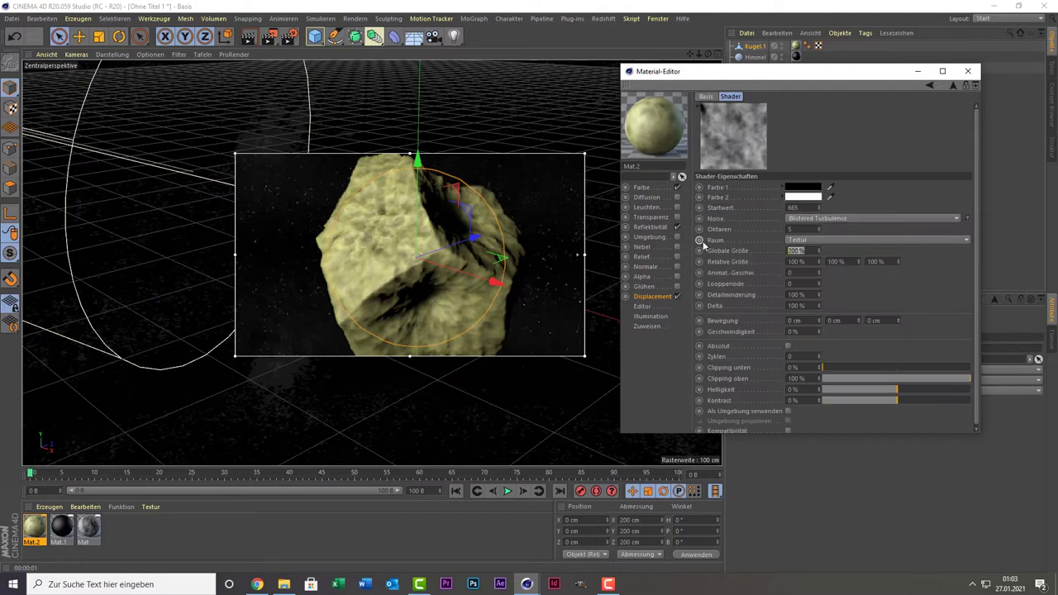
click(652, 298)
click(767, 167)
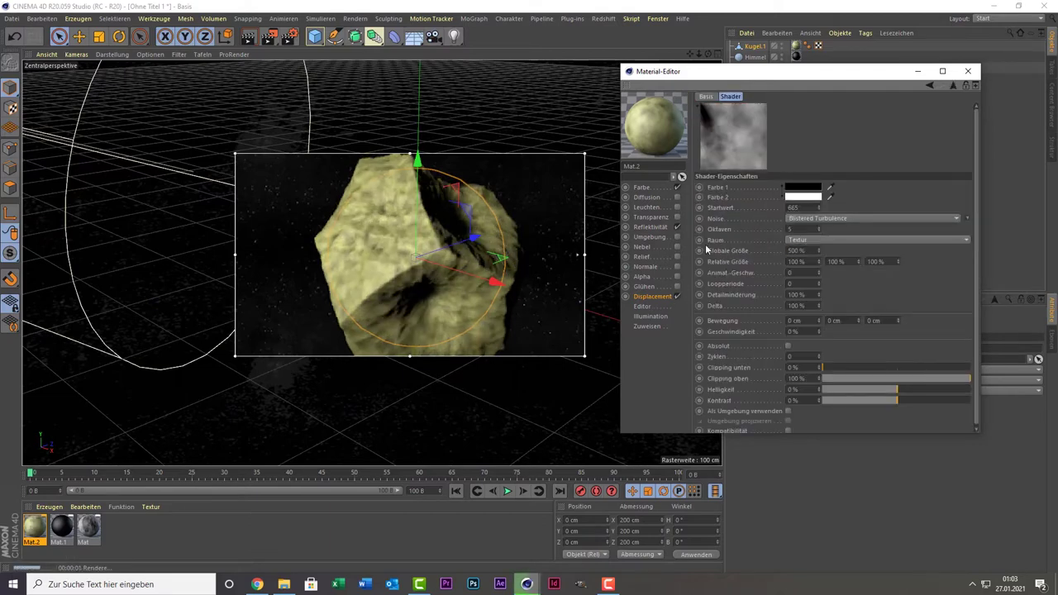
click(953, 86)
drag(897, 211, 879, 213)
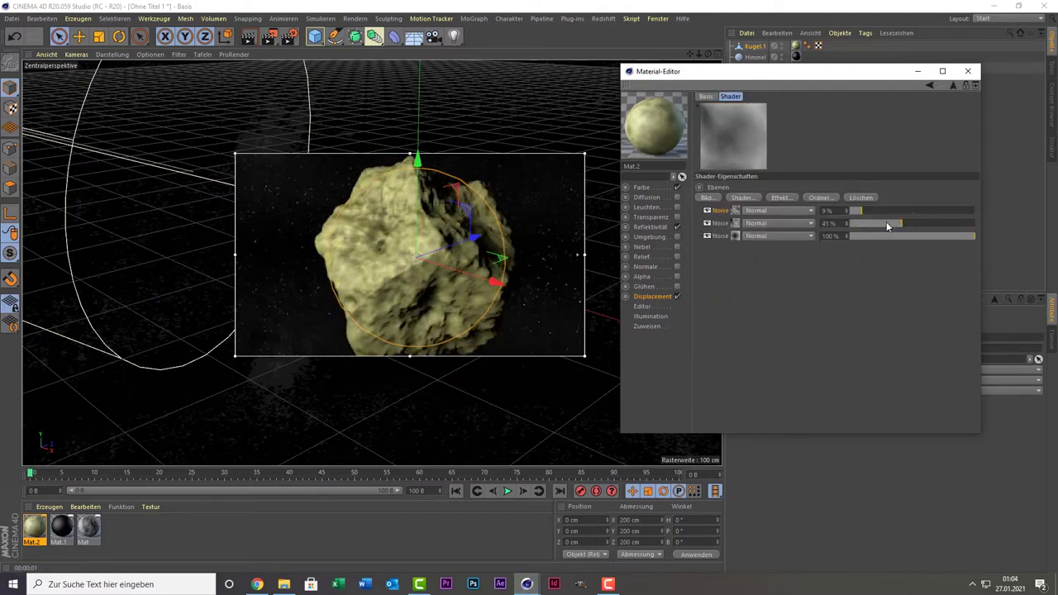
Enable Relief on the asteroid material with a Noise shader as its texture
click(678, 256)
click(755, 136)
click(765, 157)
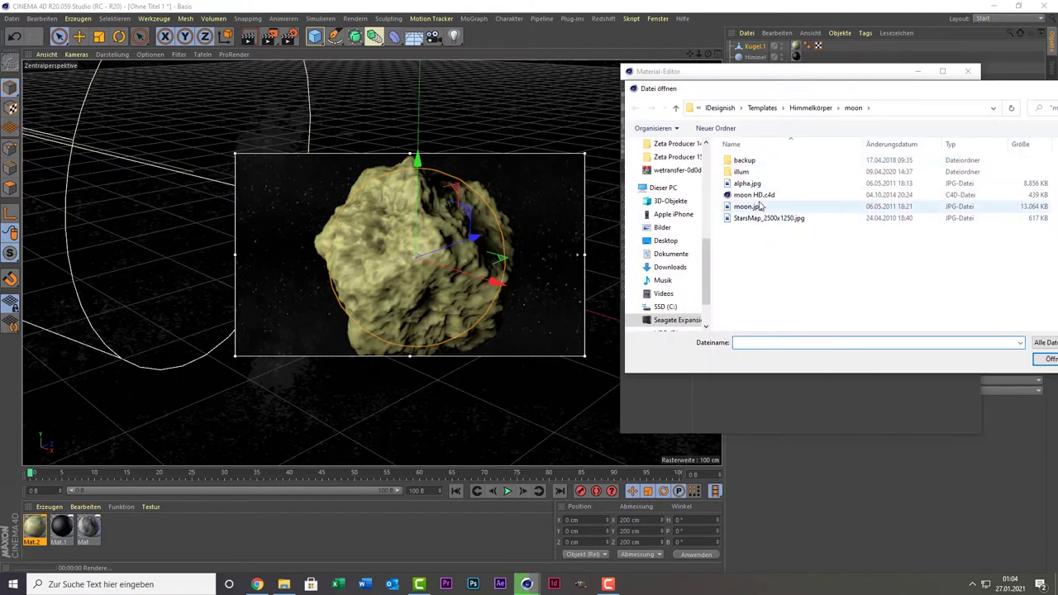
key(Escape)
click(762, 279)
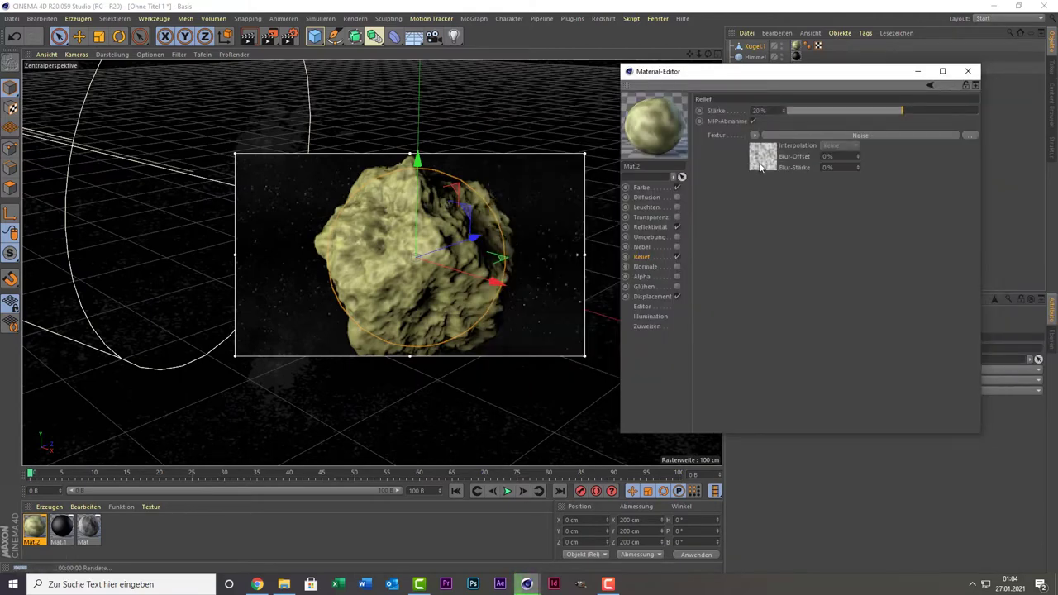
click(765, 153)
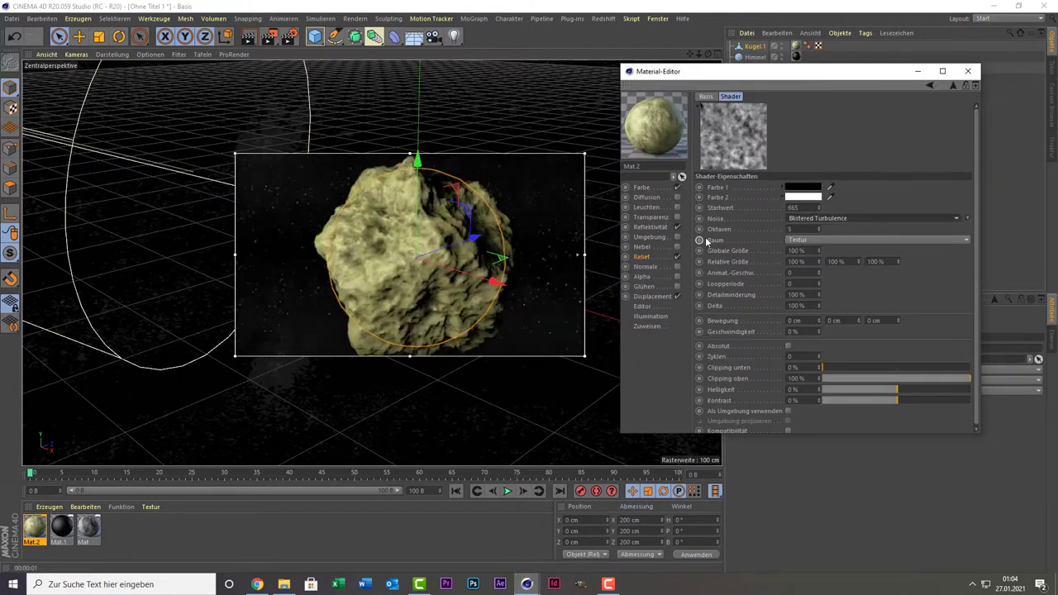
click(968, 71)
click(354, 19)
Stop the render region, move Kugel.1 far left, rotate the moon and open its material
click(339, 51)
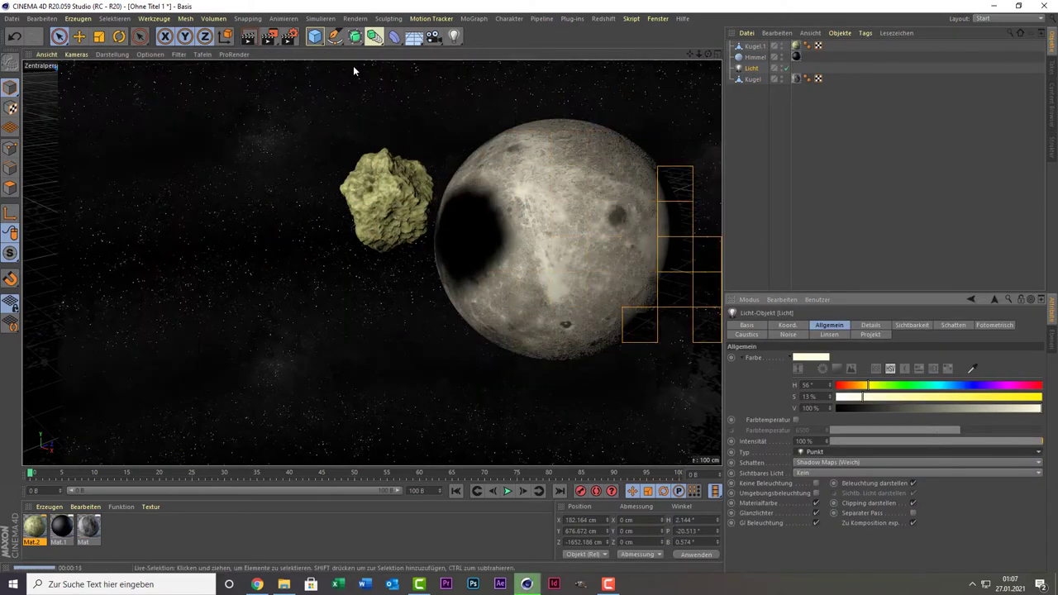
mouse_move(397, 190)
mouse_down()
mouse_move(182, 209)
mouse_move(138, 225)
mouse_up()
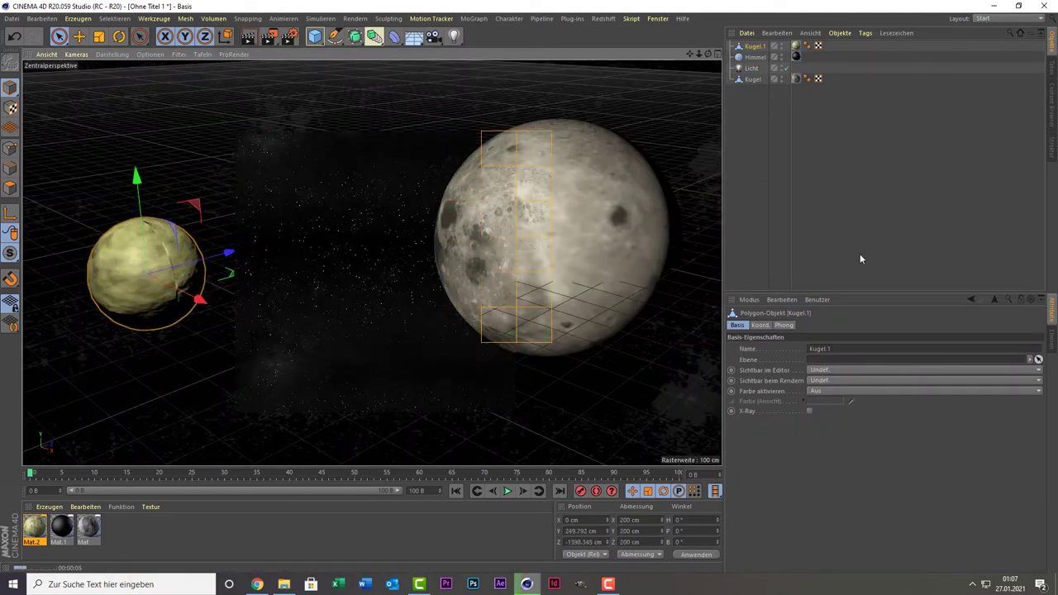
click(584, 242)
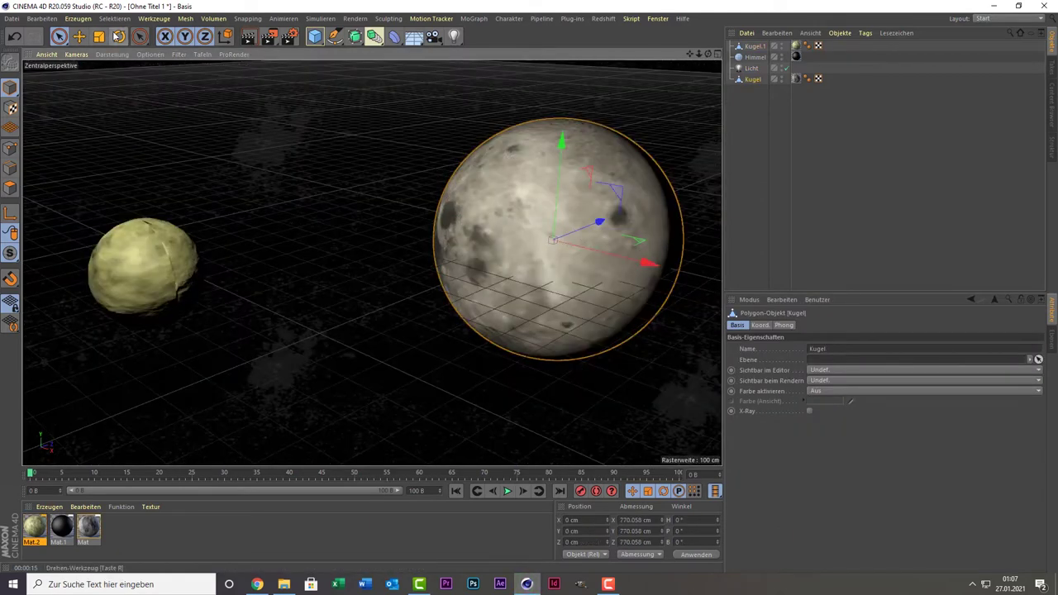
click(118, 37)
drag(543, 272, 571, 249)
double_click(88, 527)
Lower the moon's displacement strength to 5%, rotate the moon and render a preview
click(676, 286)
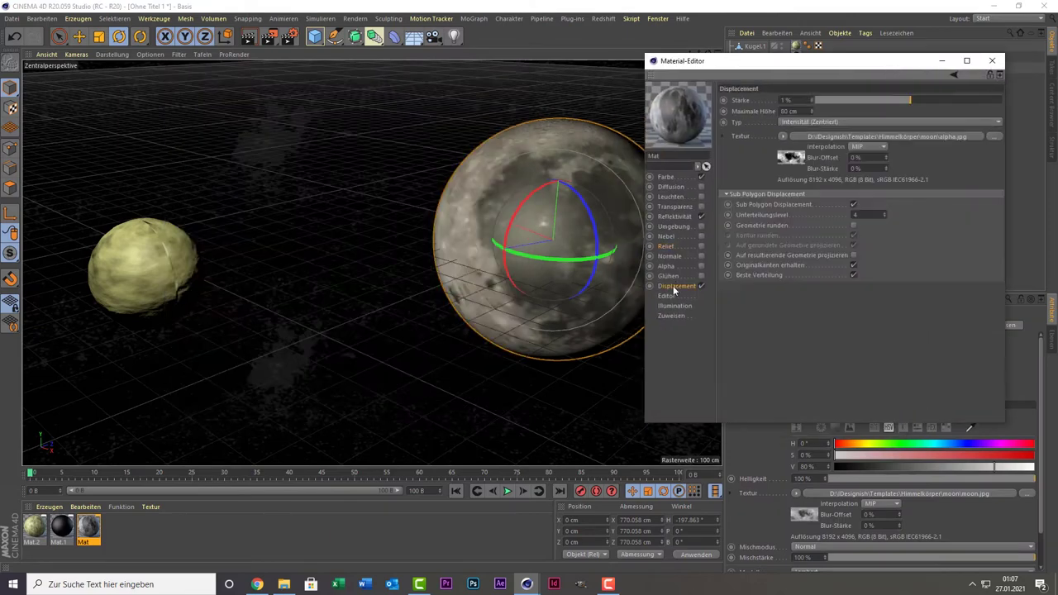
click(255, 39)
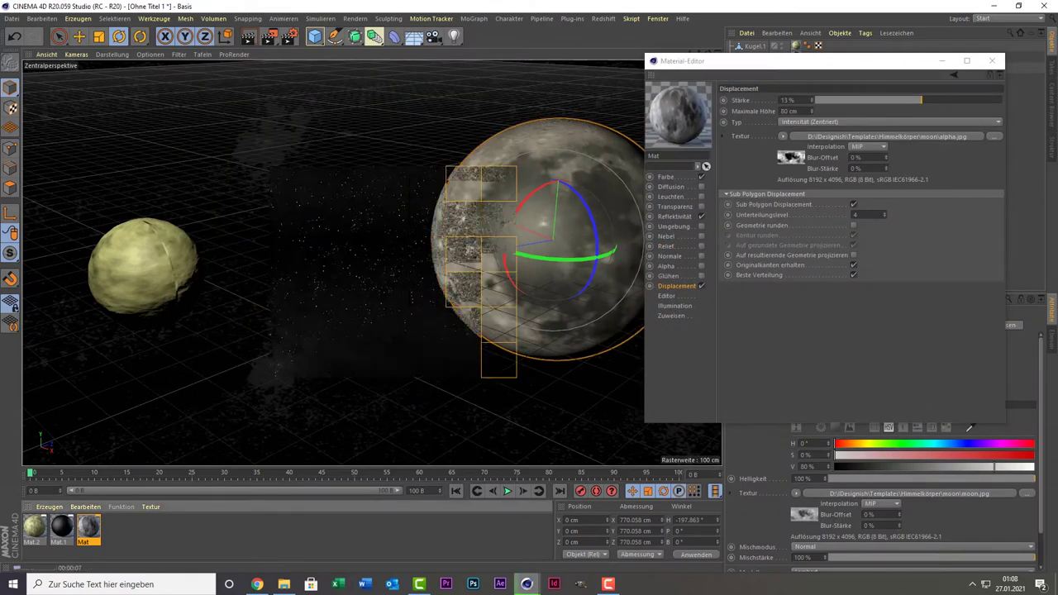
drag(912, 100, 914, 100)
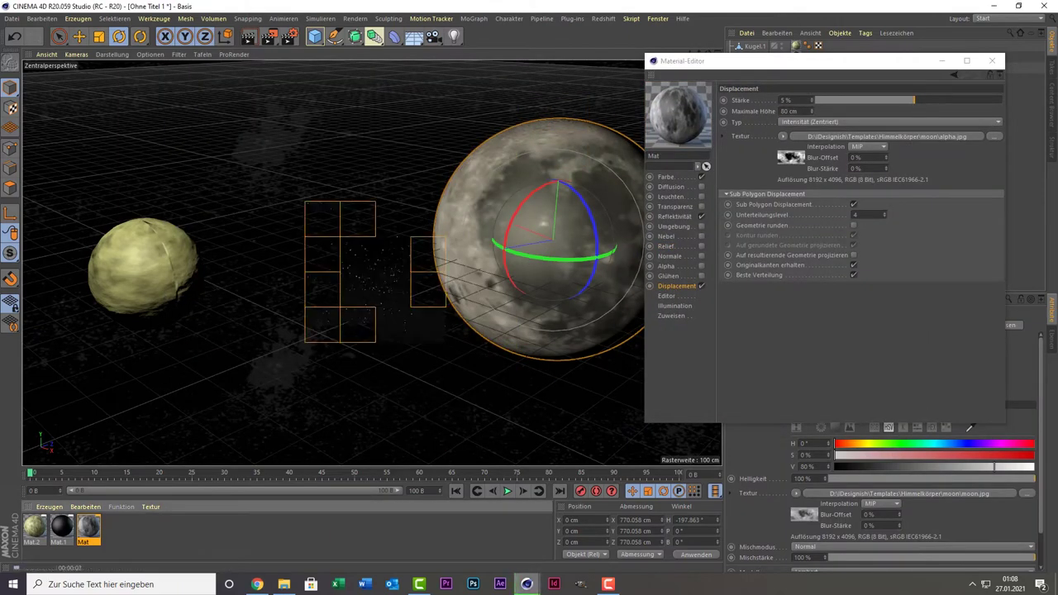
drag(579, 258, 285, 76)
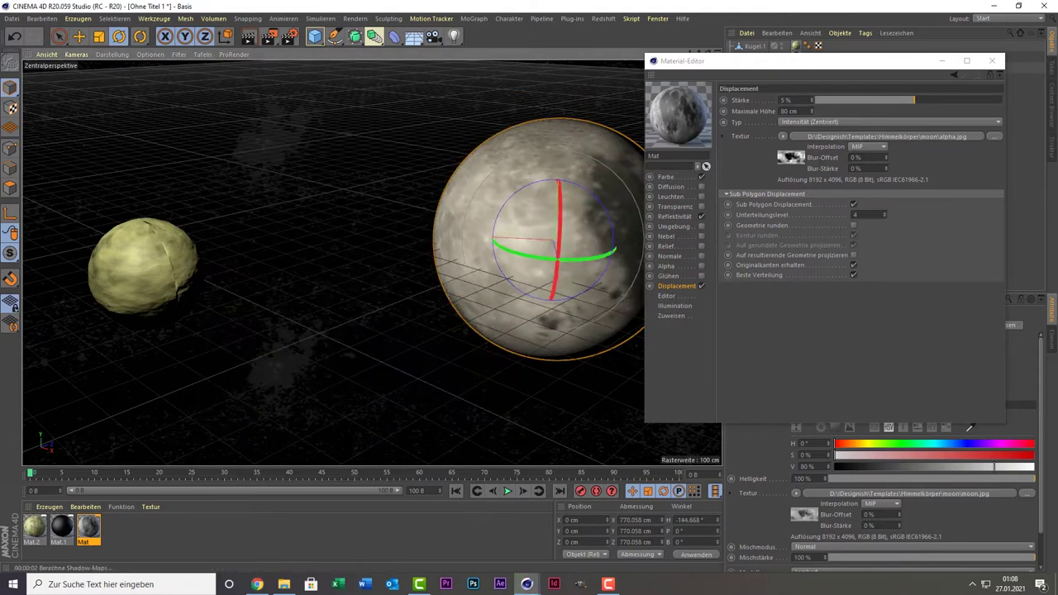
key(ctrl+r)
Reduce the displacement strength to 3%, re-render and rotate the moon to another side
drag(813, 99, 812, 101)
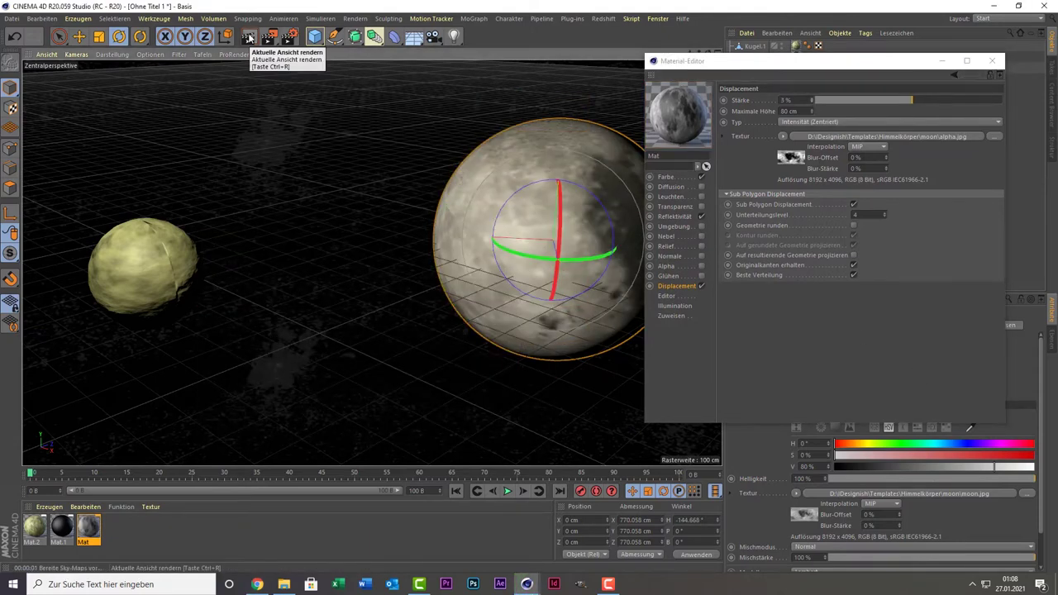
click(247, 38)
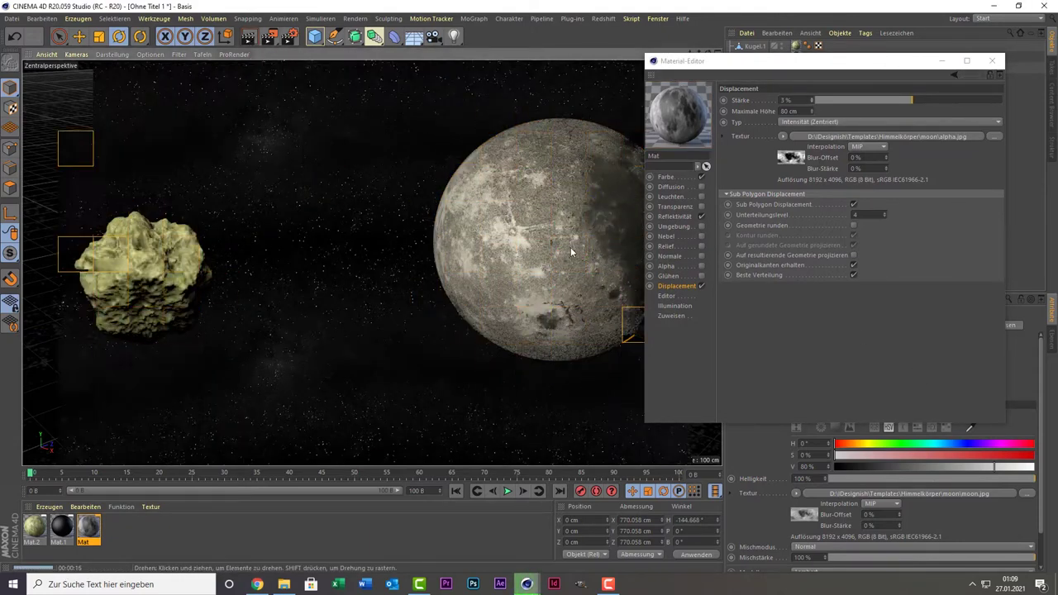
drag(570, 252, 410, 150)
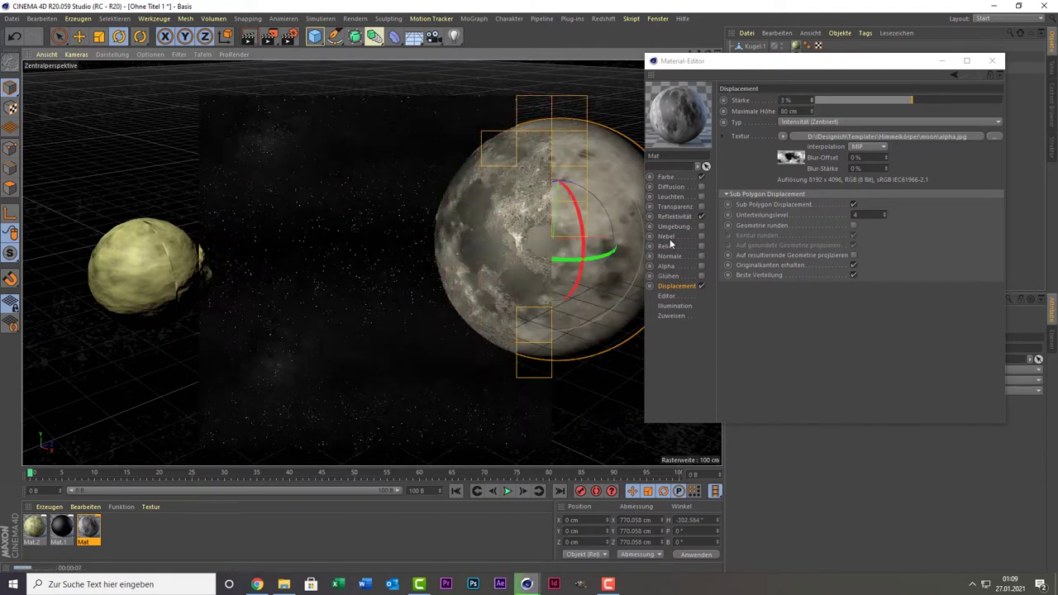
drag(567, 266, 356, 133)
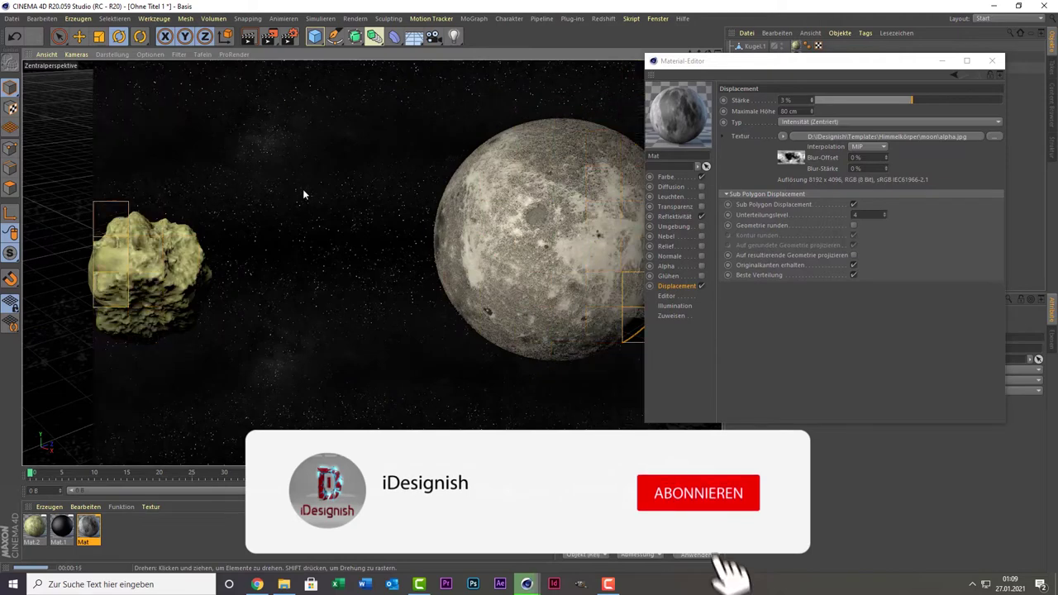
Change the asteroid material's second noise colour to a paler, less saturated yellow and preview it
double_click(34, 529)
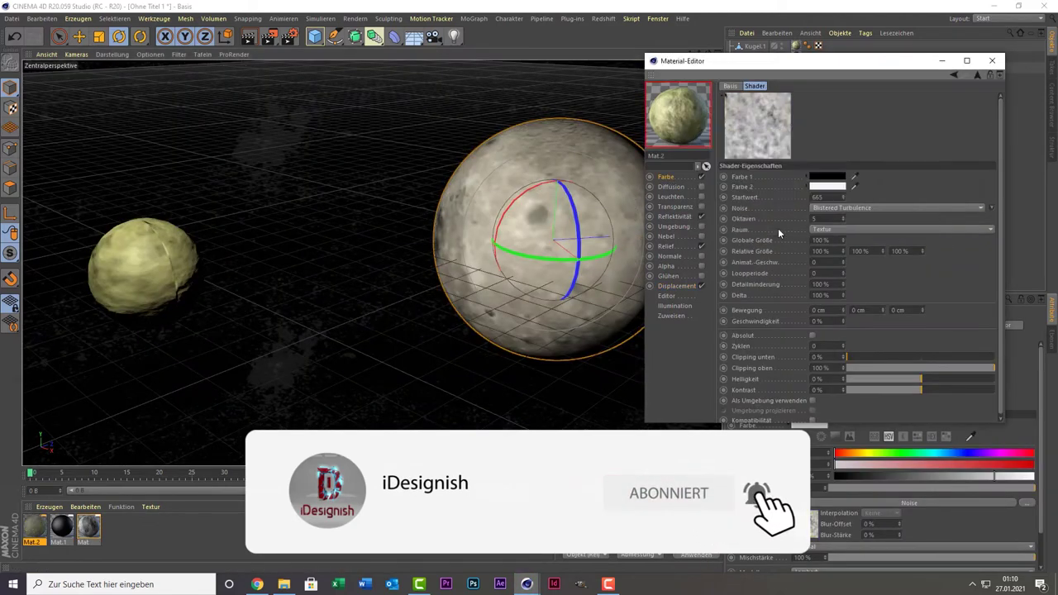
click(248, 37)
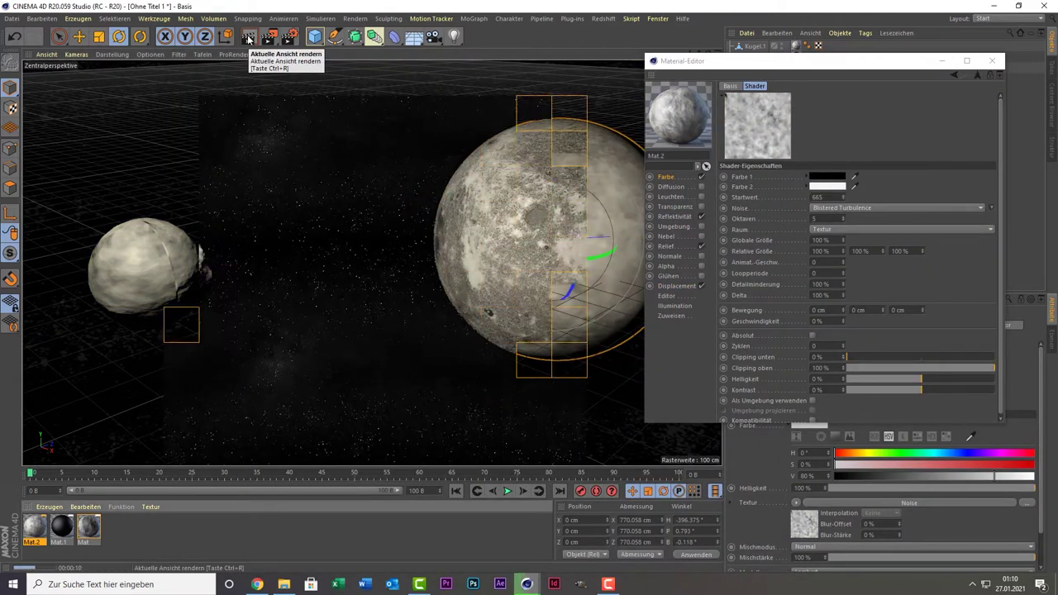
click(828, 187)
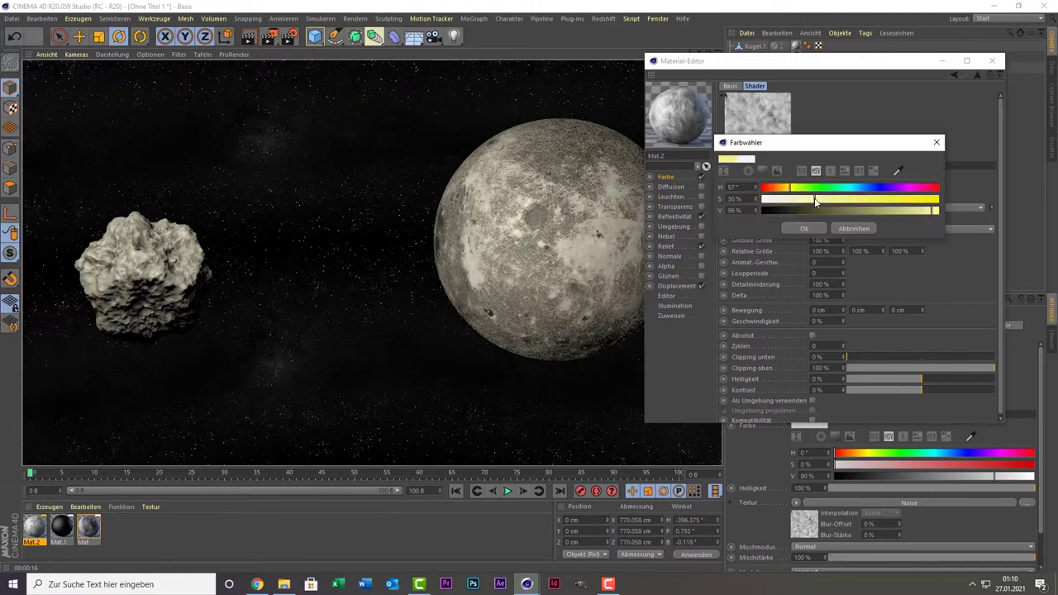
drag(815, 198, 776, 199)
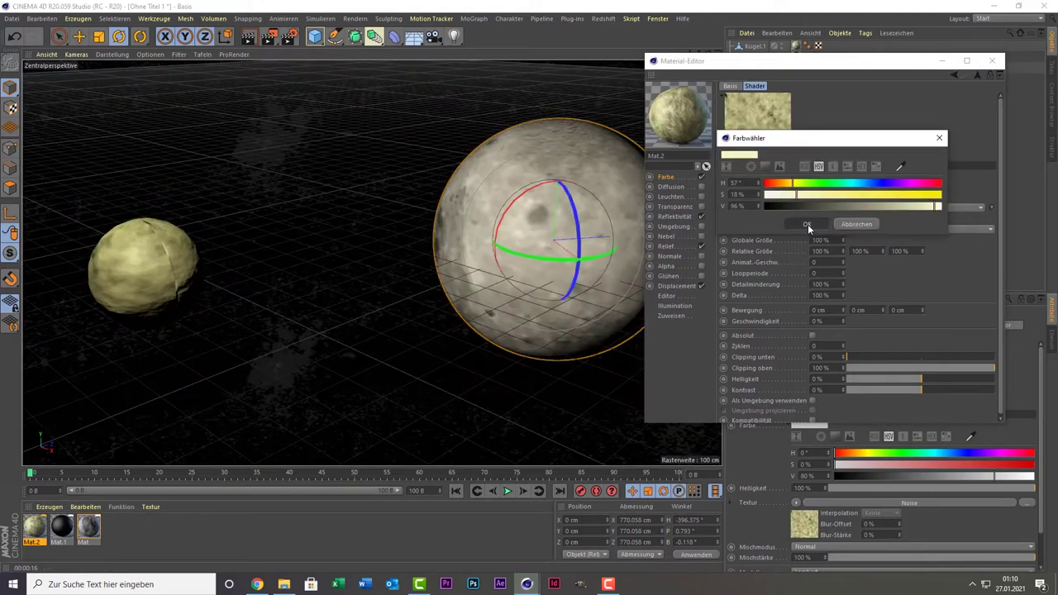
click(808, 224)
click(248, 38)
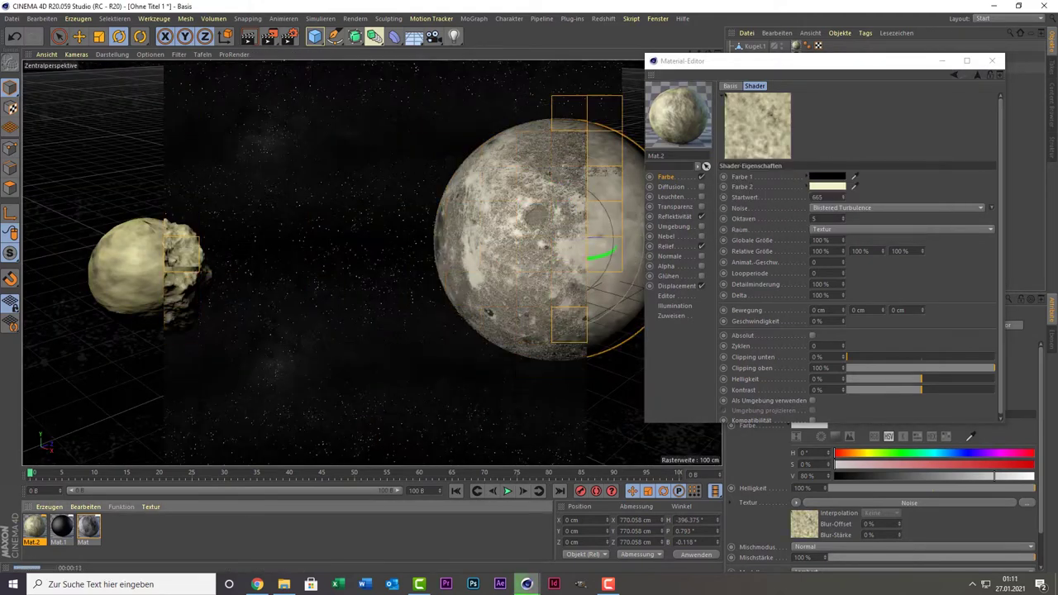
click(992, 60)
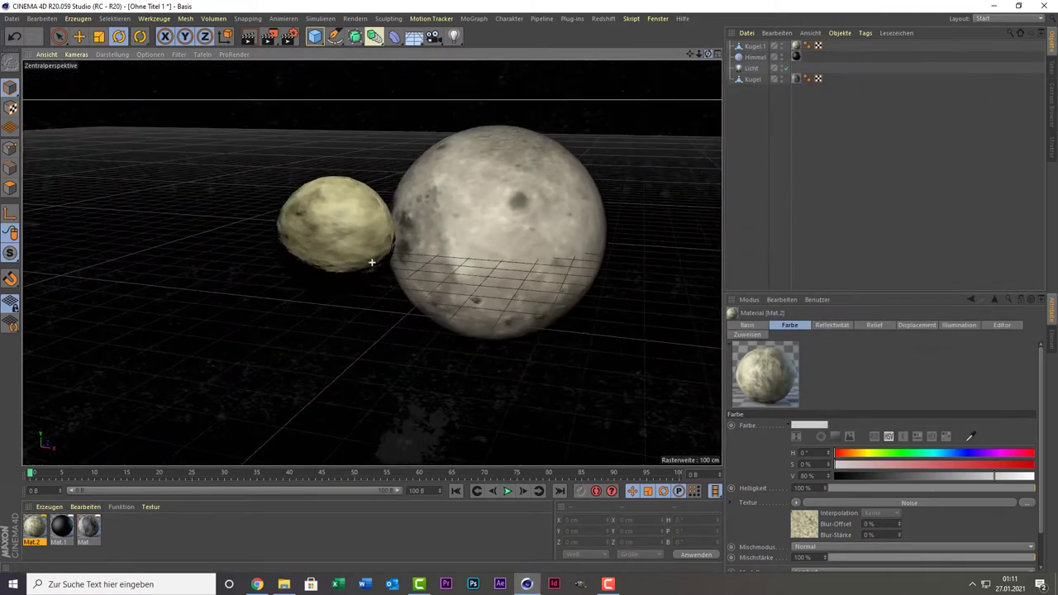
Raise the asteroid sphere higher in the scene and render a preview
click(138, 234)
drag(138, 234, 133, 165)
key(ctrl+r)
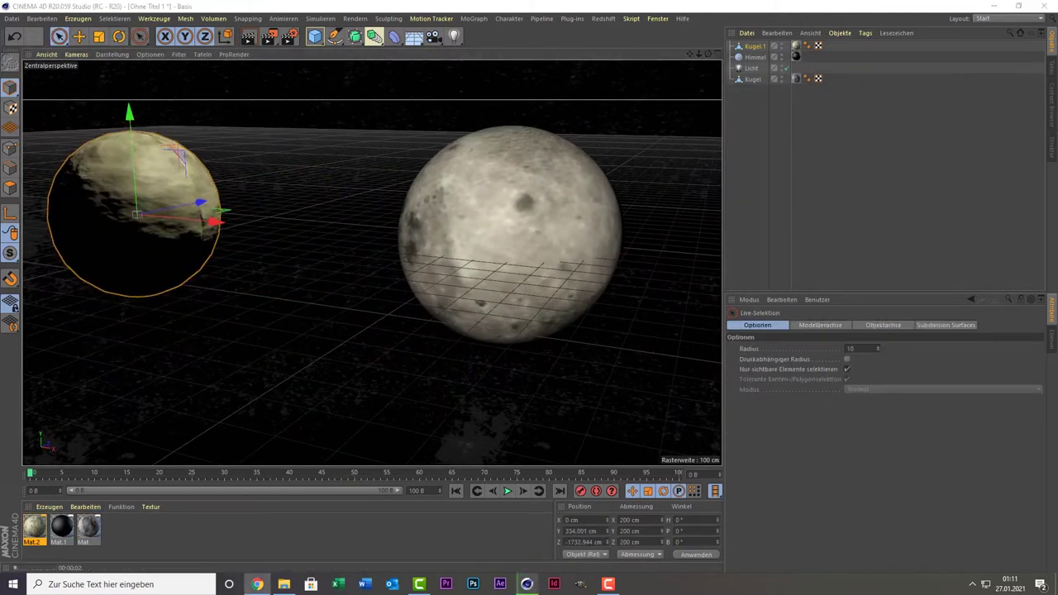
Draw an interactive render region framing the moon
click(89, 527)
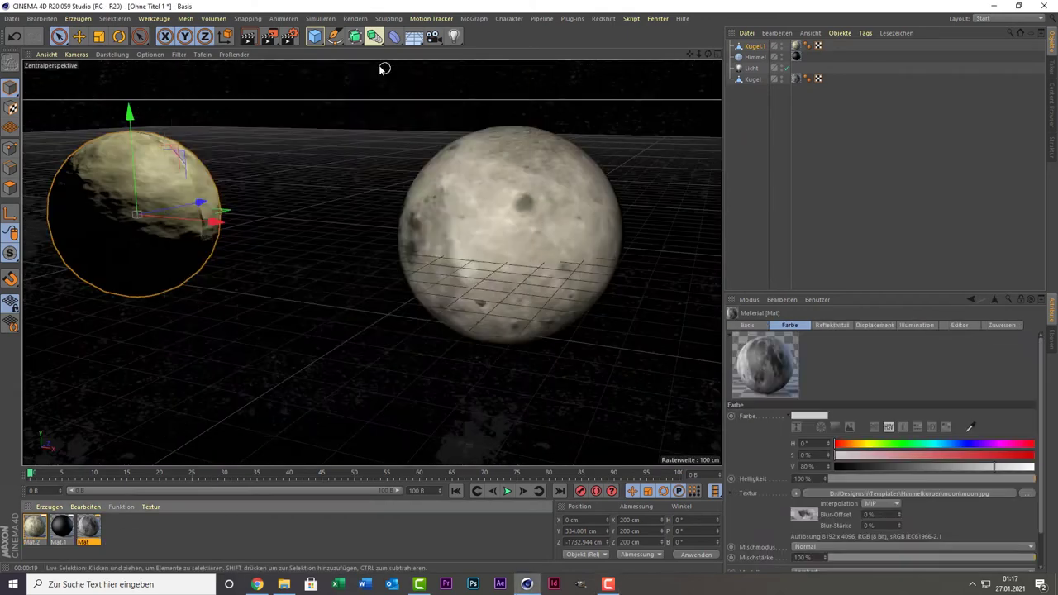
drag(269, 36, 331, 91)
mouse_move(400, 201)
mouse_down()
mouse_move(500, 144)
mouse_move(499, 110)
mouse_up()
Increase the moon material's displacement strength from 3% to 11%
double_click(764, 364)
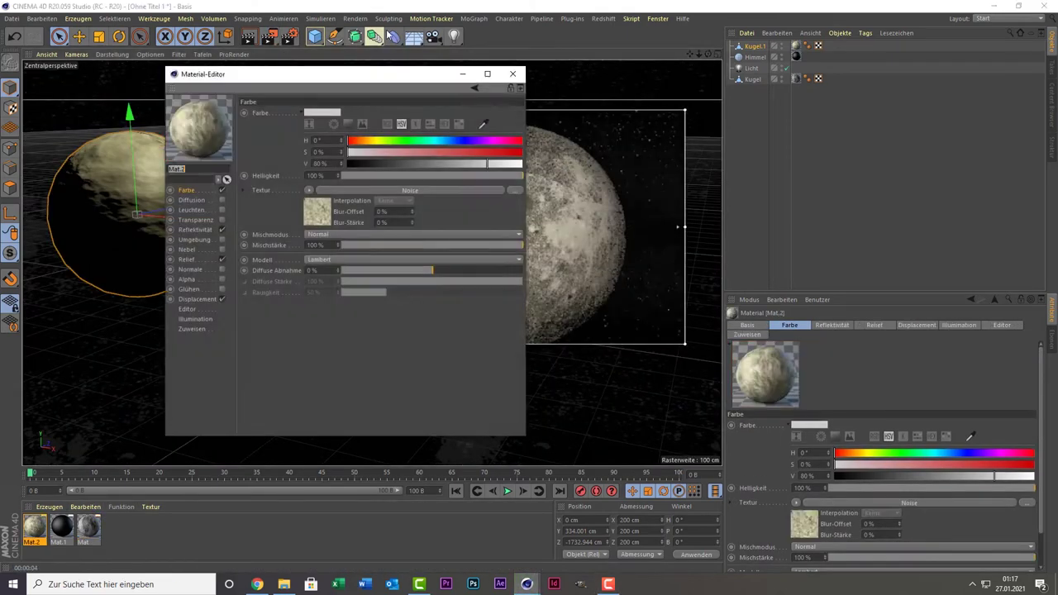
click(682, 280)
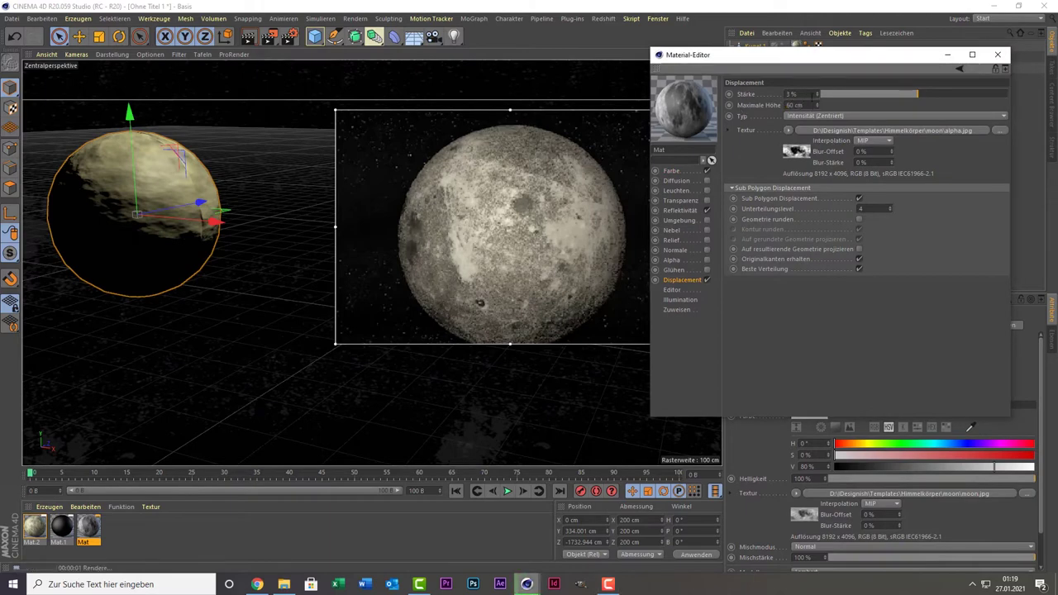
mouse_move(930, 93)
mouse_down()
mouse_move(955, 92)
mouse_move(929, 96)
mouse_up()
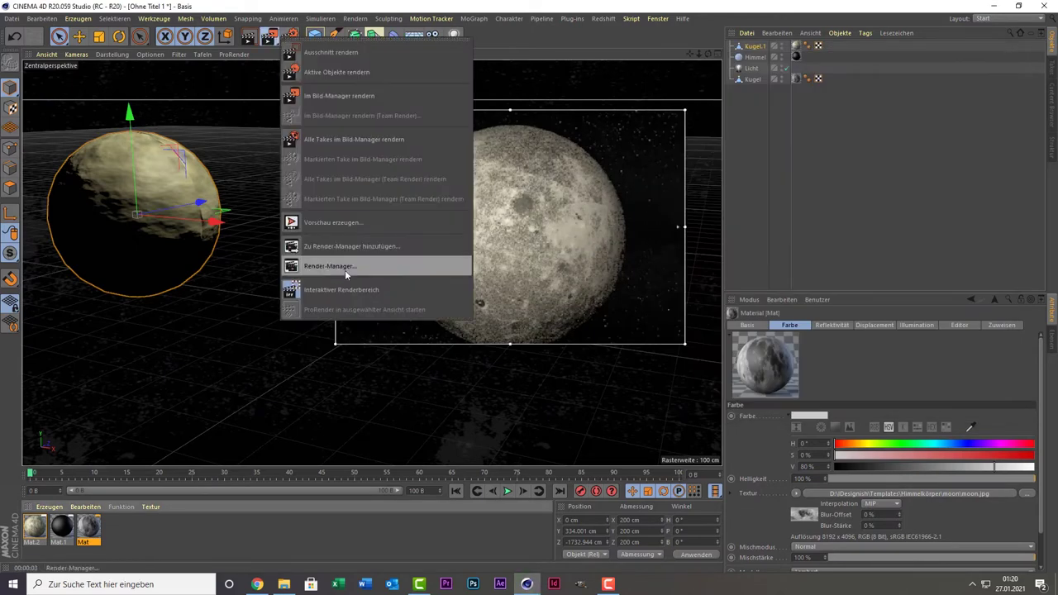
Set the render output format to JPG, saved in the moon folder
click(513, 73)
click(288, 35)
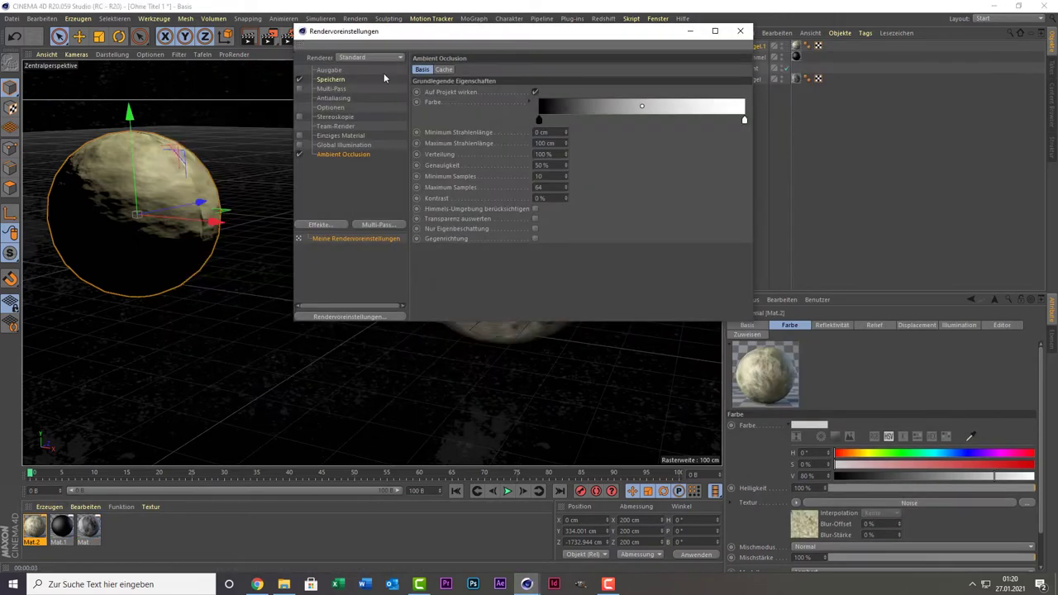
click(331, 88)
click(330, 78)
click(612, 100)
click(527, 178)
click(724, 89)
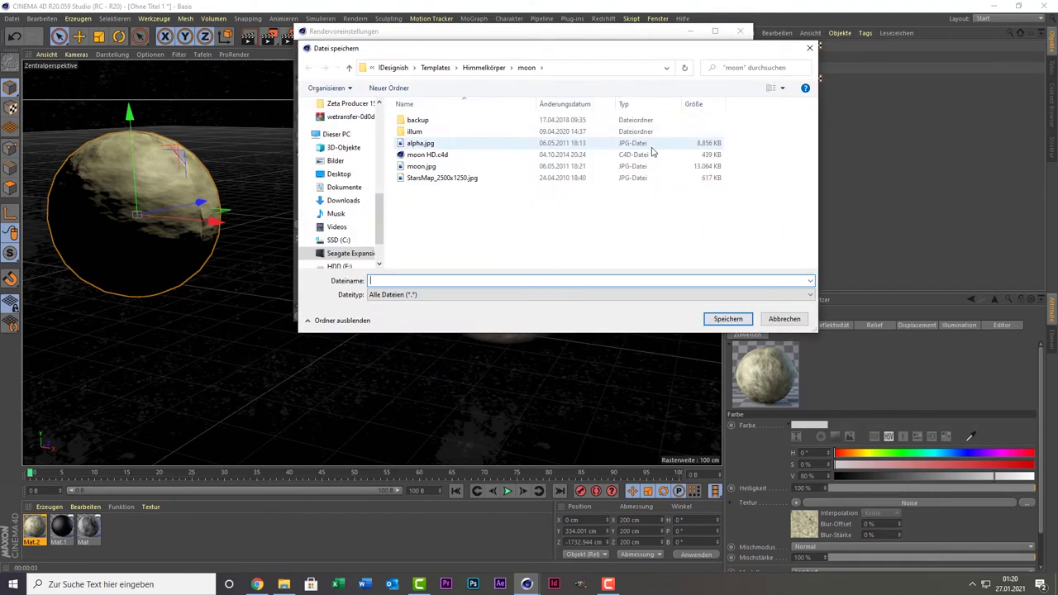
click(742, 322)
Set a 3840-pixel output width and best antialiasing, then render to the Picture Viewer
click(330, 69)
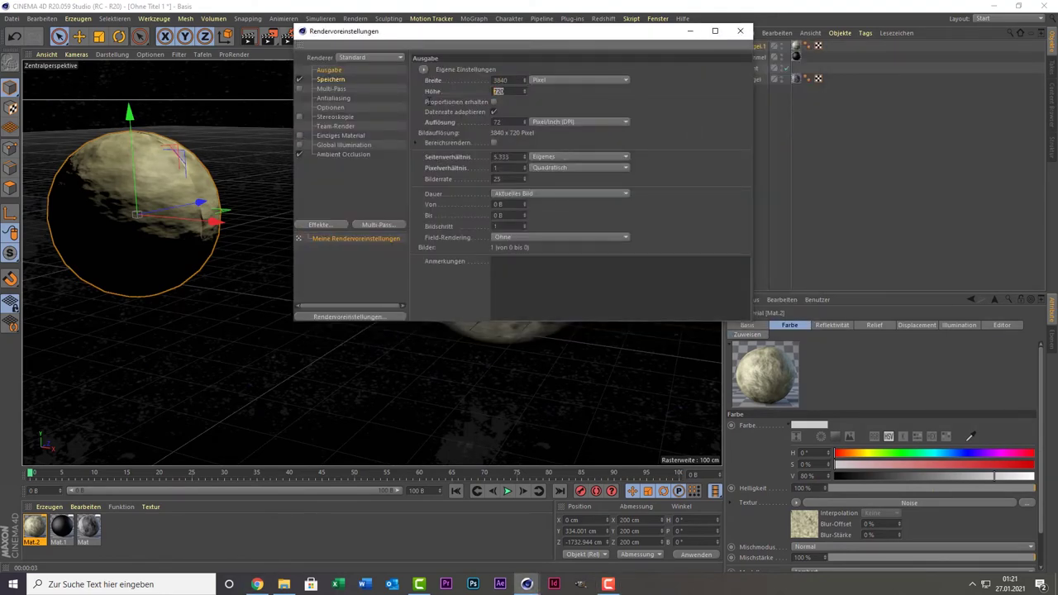
click(332, 89)
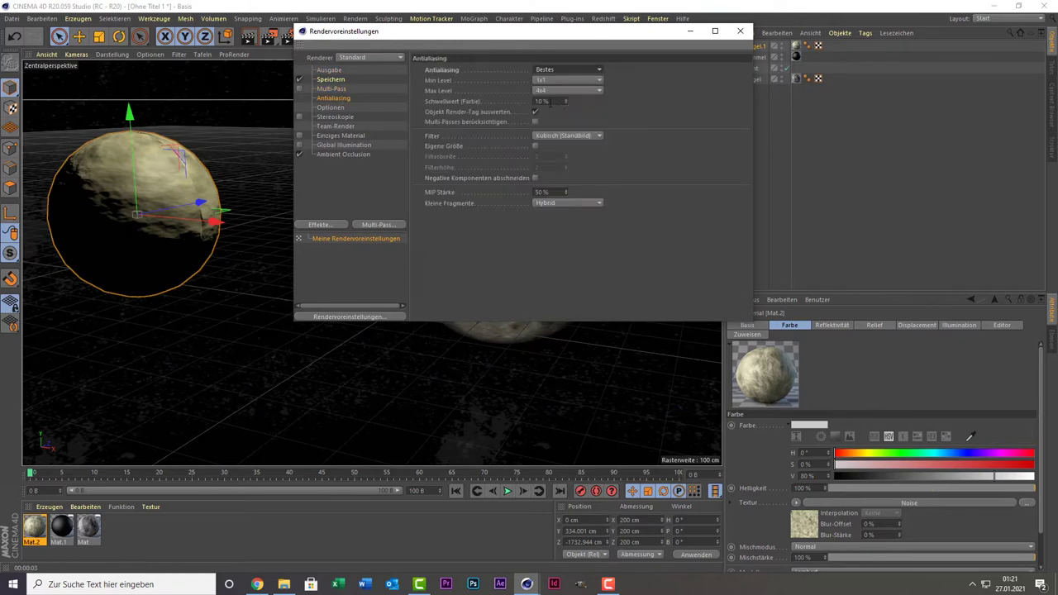
click(319, 107)
click(330, 97)
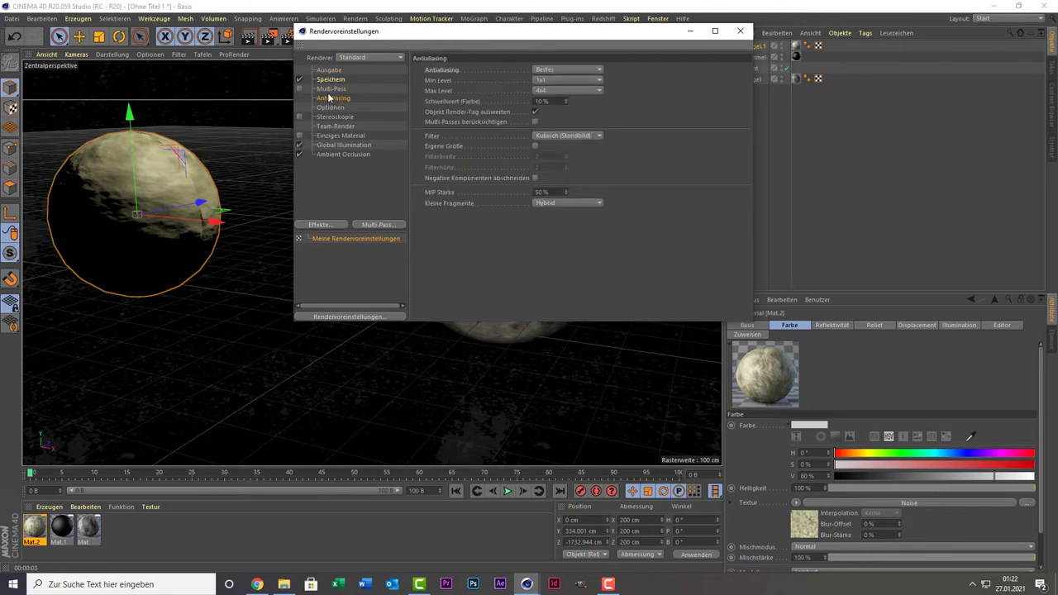
click(331, 78)
click(740, 30)
key(shift+r)
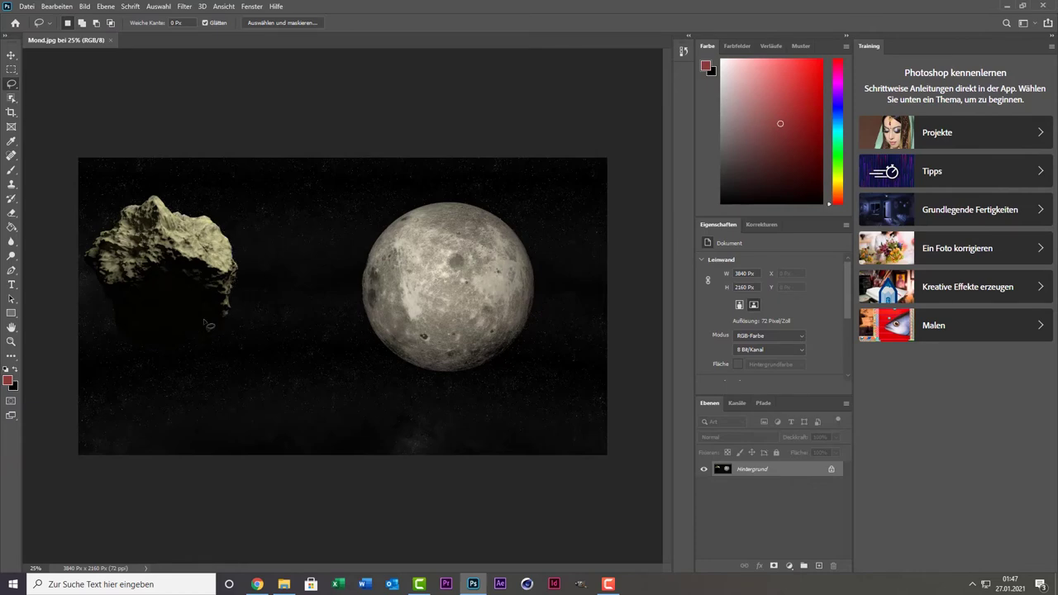
Zoom in close on the asteroid in Mond.jpg
key(ctrl+plus)
key(v)
click(111, 198)
key(Escape)
key(ctrl+minus)
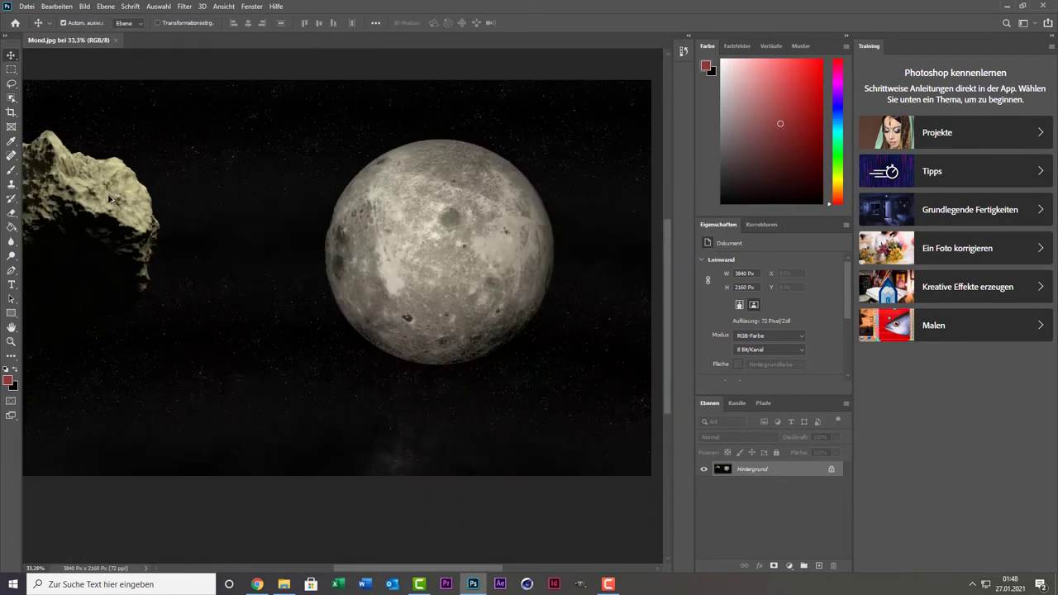
key(ctrl+minus)
key(ctrl+plus)
key(ctrl+plus)
key(ctrl+minus)
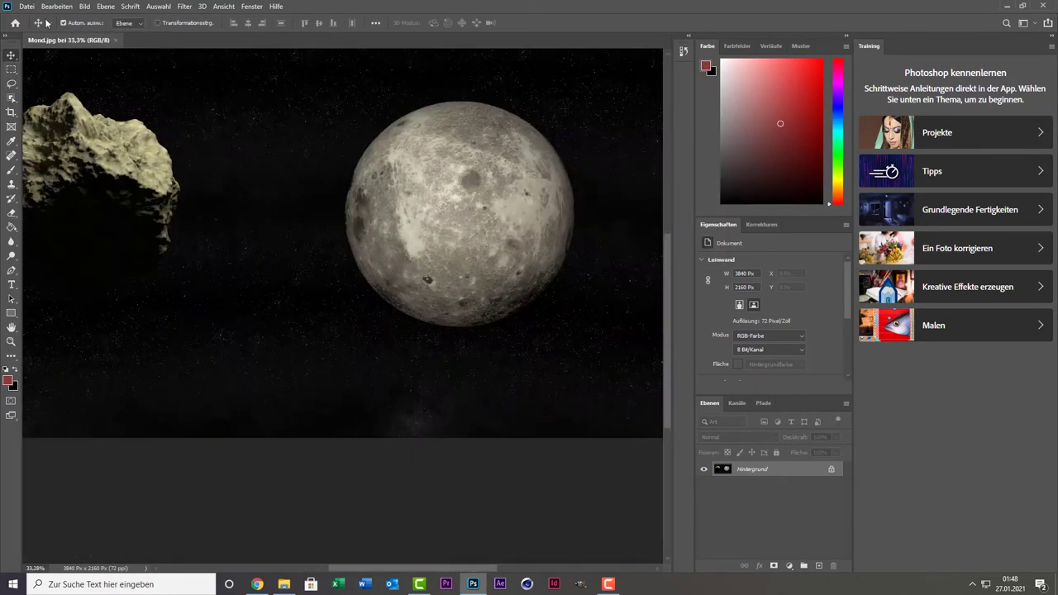
key(h)
alt+scroll(212, 332, up, 5)
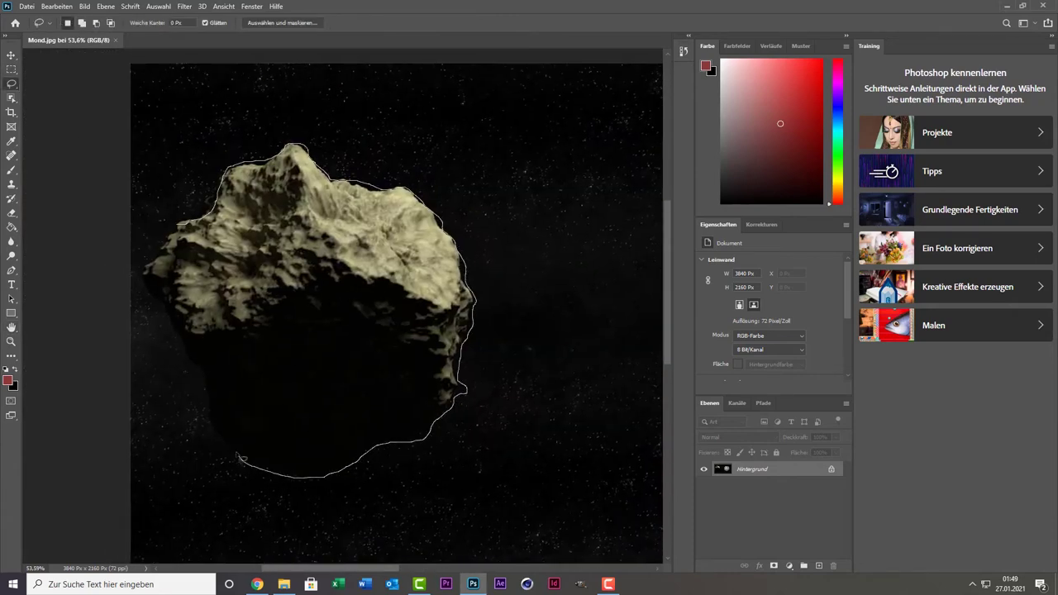
Begin tracing the asteroid's outline from its top-left edge
click(184, 6)
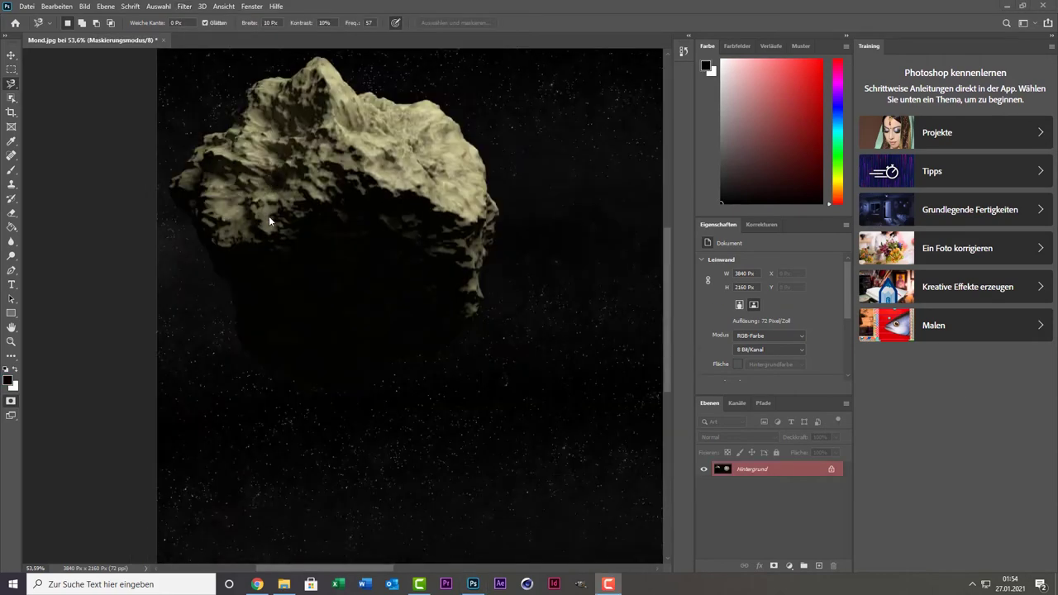
scroll(270, 222, up, 3)
click(250, 194)
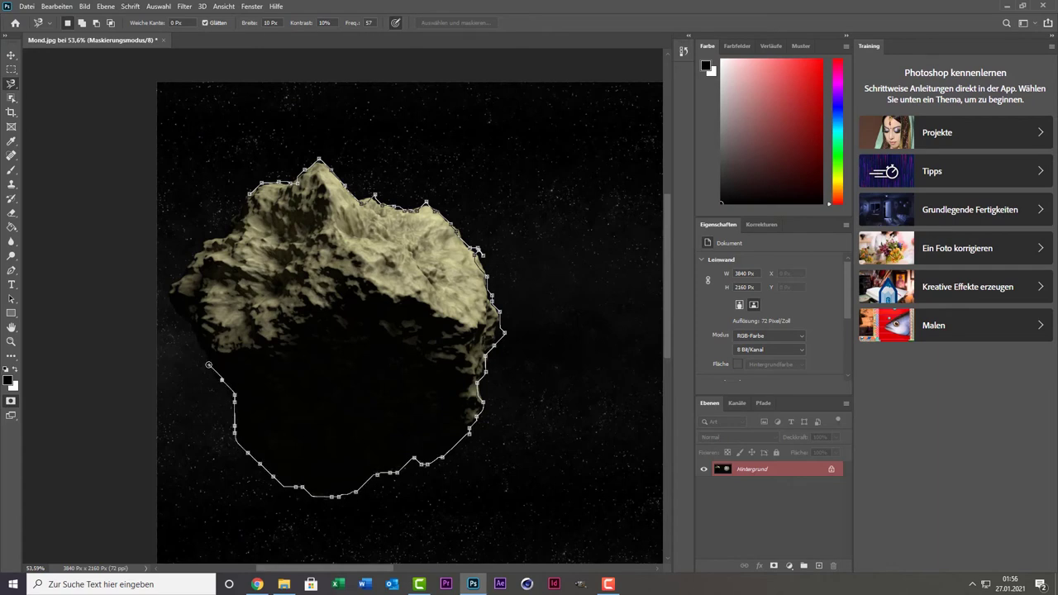
Close the traced outline into an active asteroid selection
click(236, 217)
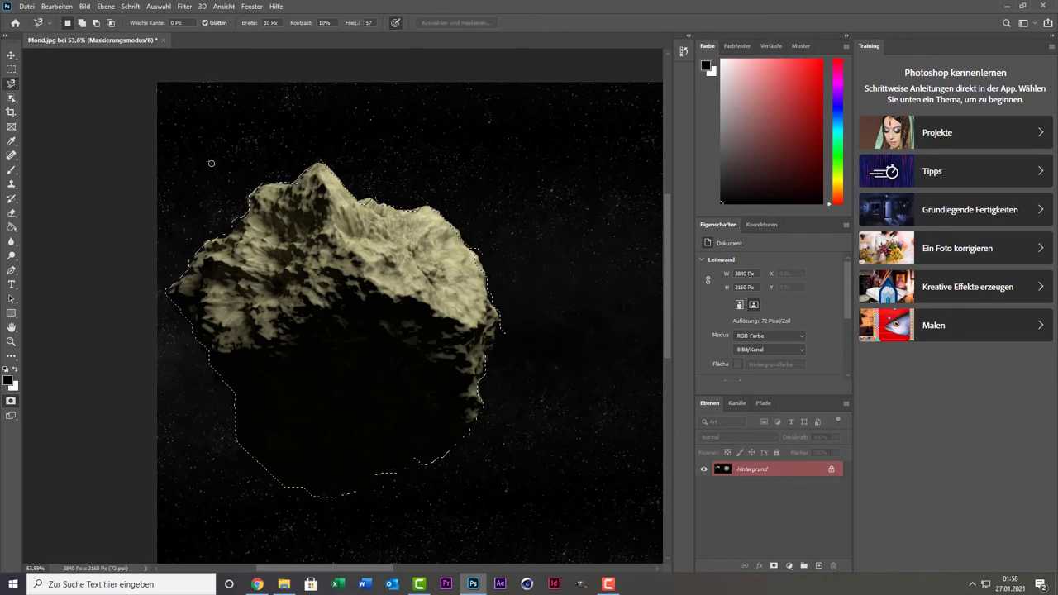
click(184, 5)
click(397, 214)
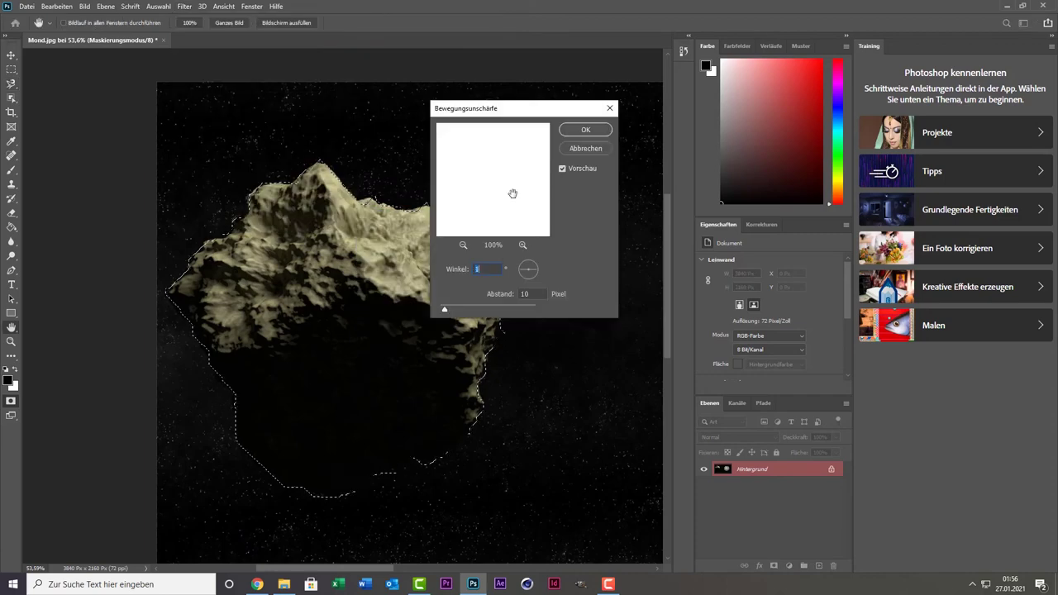
key(Escape)
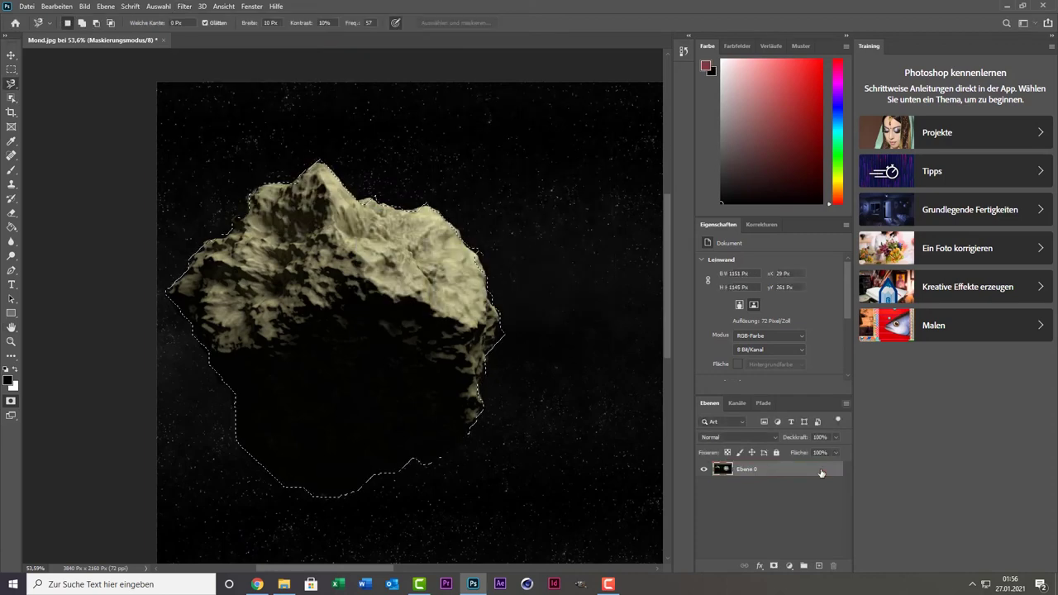
Unlock the background as Ebene 0 and apply a 14-pixel motion blur at -16 degrees
click(184, 5)
click(392, 212)
text(0)
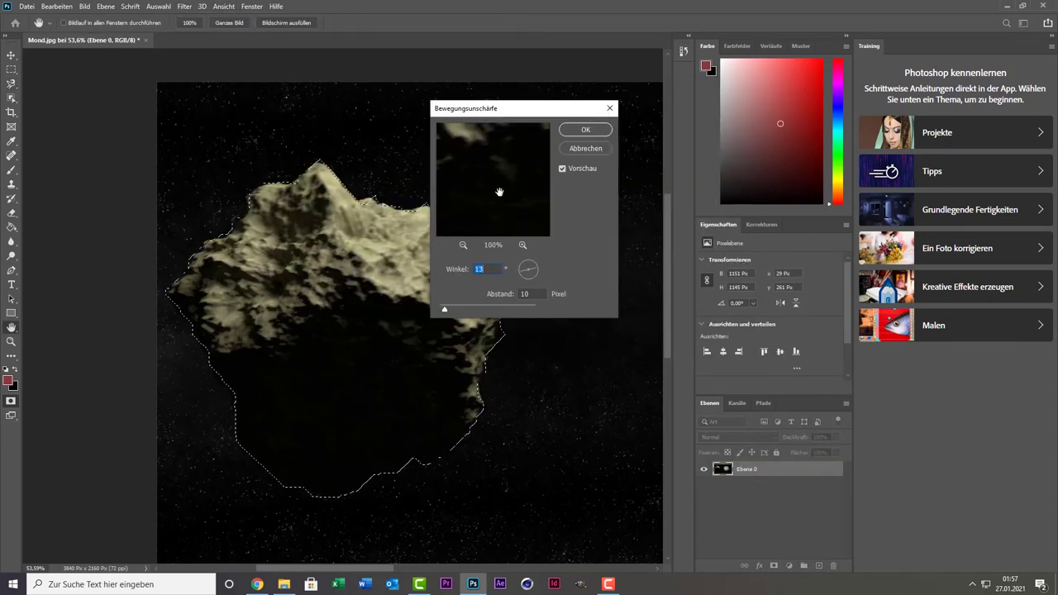
mouse_move(445, 308)
mouse_down()
mouse_move(477, 308)
mouse_move(446, 308)
mouse_up()
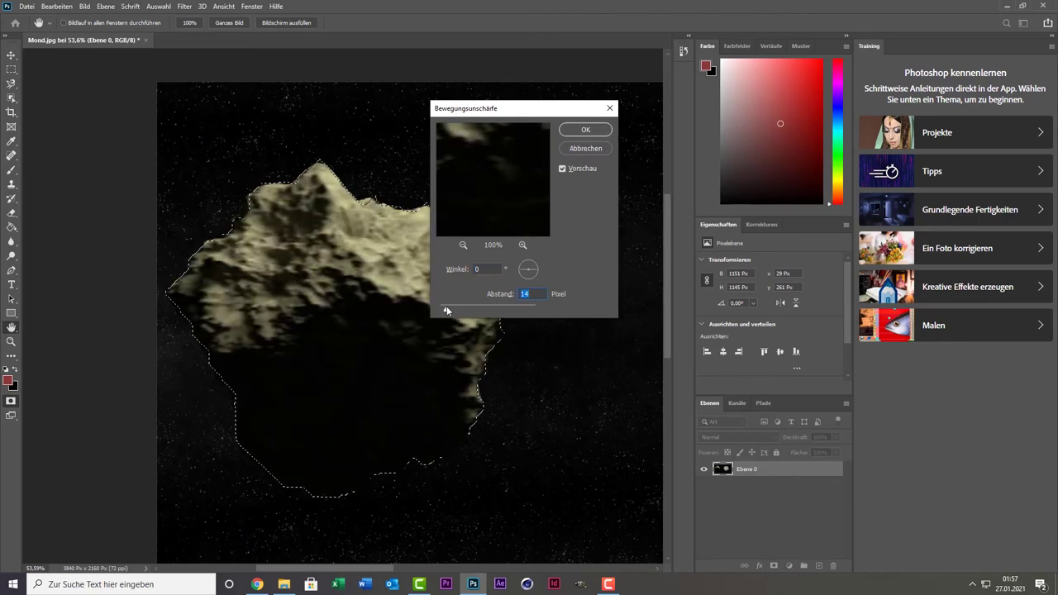
drag(536, 274, 534, 266)
drag(447, 308, 481, 308)
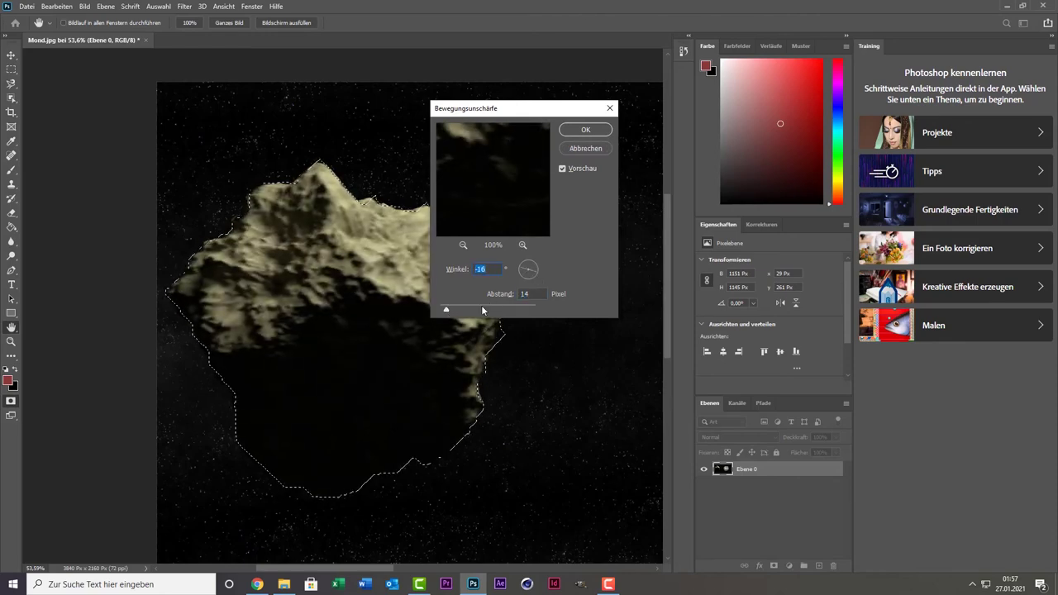
click(585, 129)
click(252, 5)
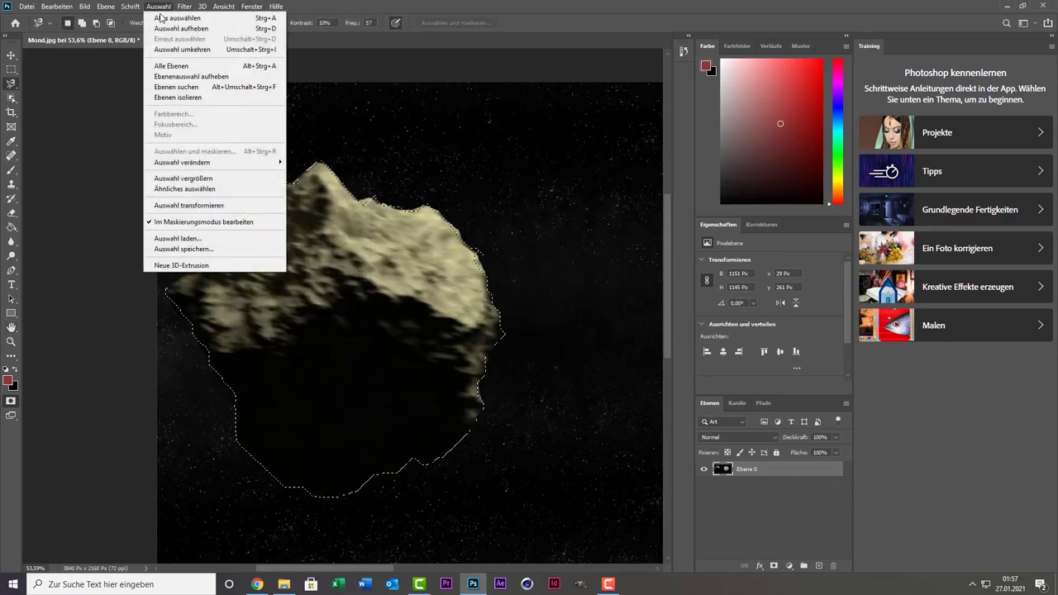
Deselect the asteroid and add a Gradationskurven layer raising the RGB midtones
click(174, 27)
key(ctrl+0)
click(789, 566)
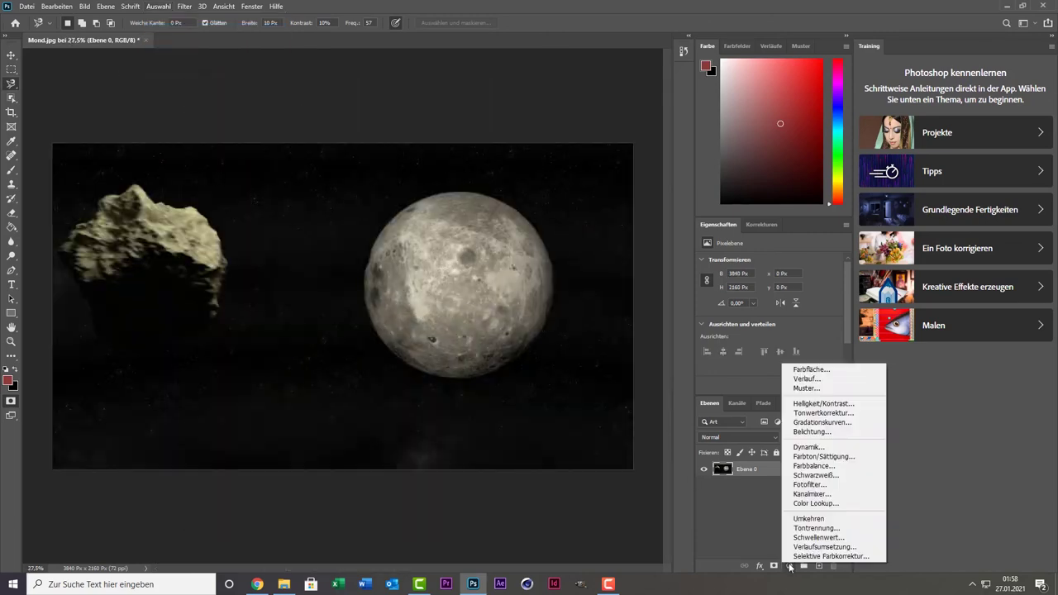
click(815, 369)
drag(774, 339, 789, 352)
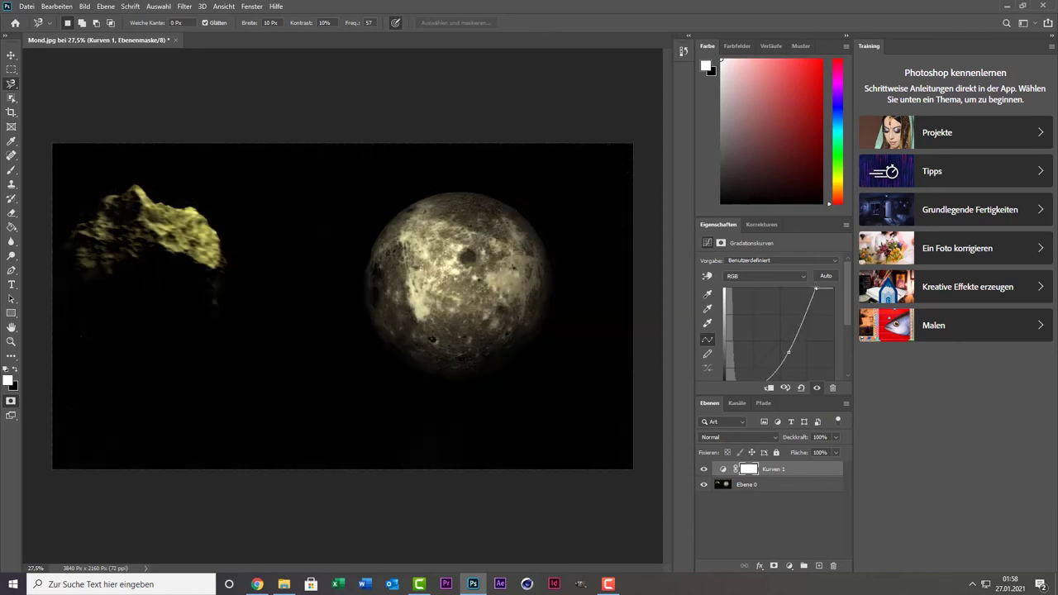
Pull down the red channel curve, then move on to the blue channel
scroll(773, 331, down, 2)
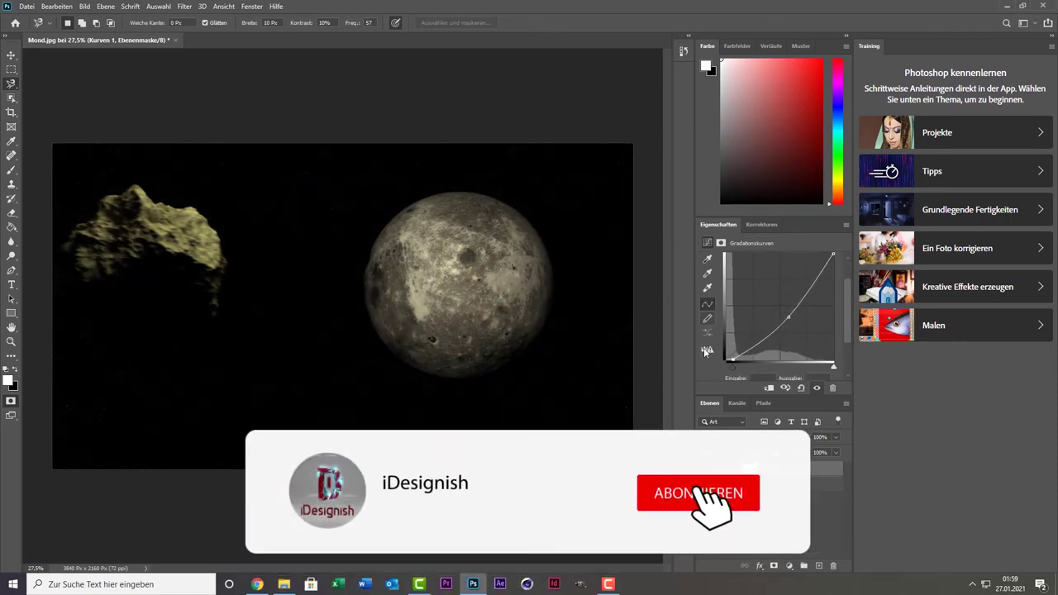
drag(780, 339, 782, 344)
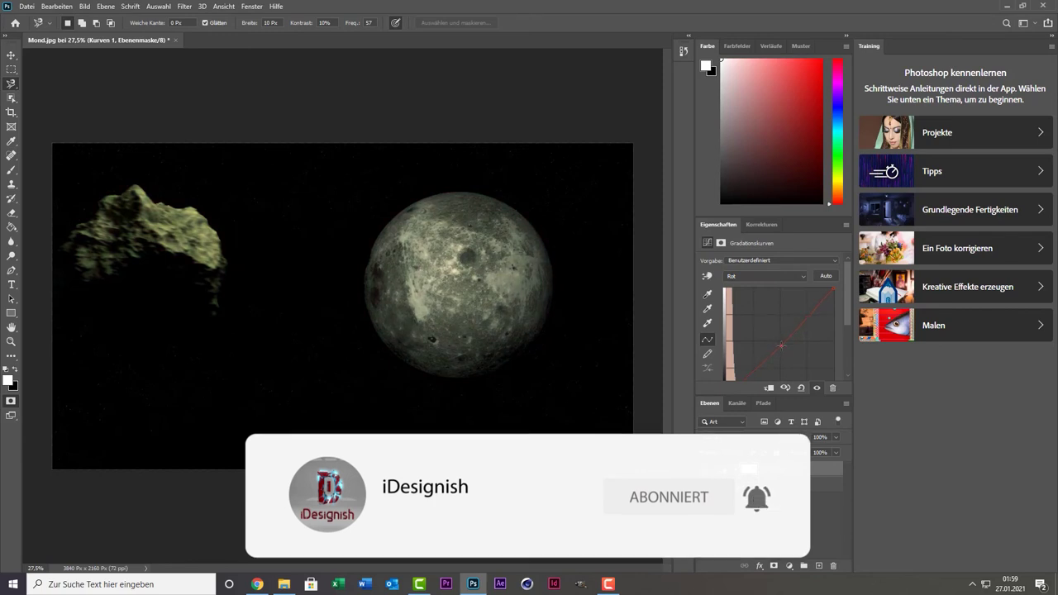
key(alt+4)
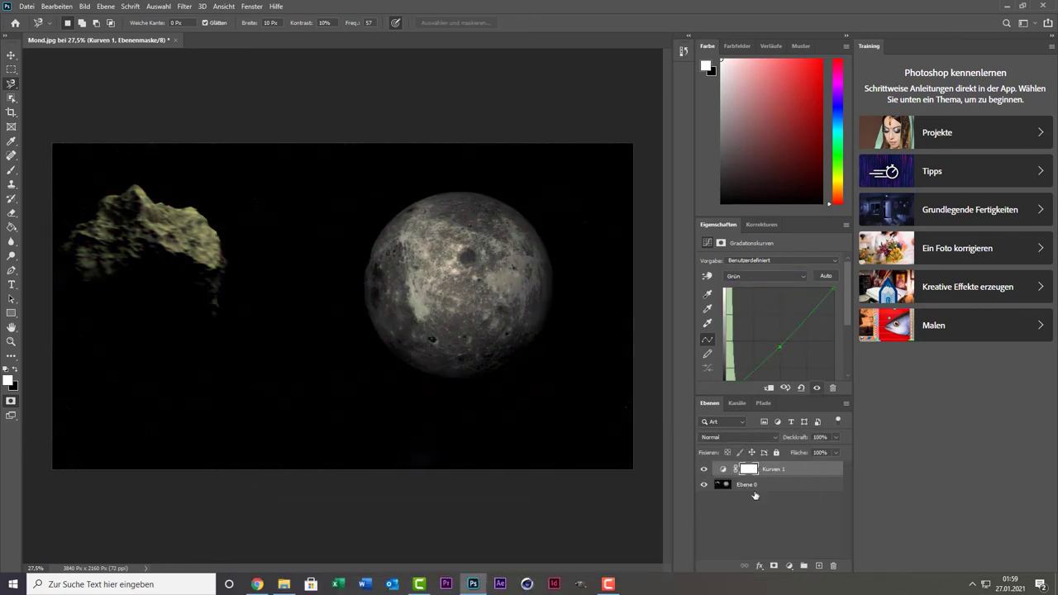
click(27, 6)
key(alt+5)
Adjust the blue curve point, then save as JPEG Mond.jpg, replacing the existing file
drag(787, 352, 784, 344)
click(27, 6)
click(83, 137)
click(248, 255)
click(207, 283)
click(435, 345)
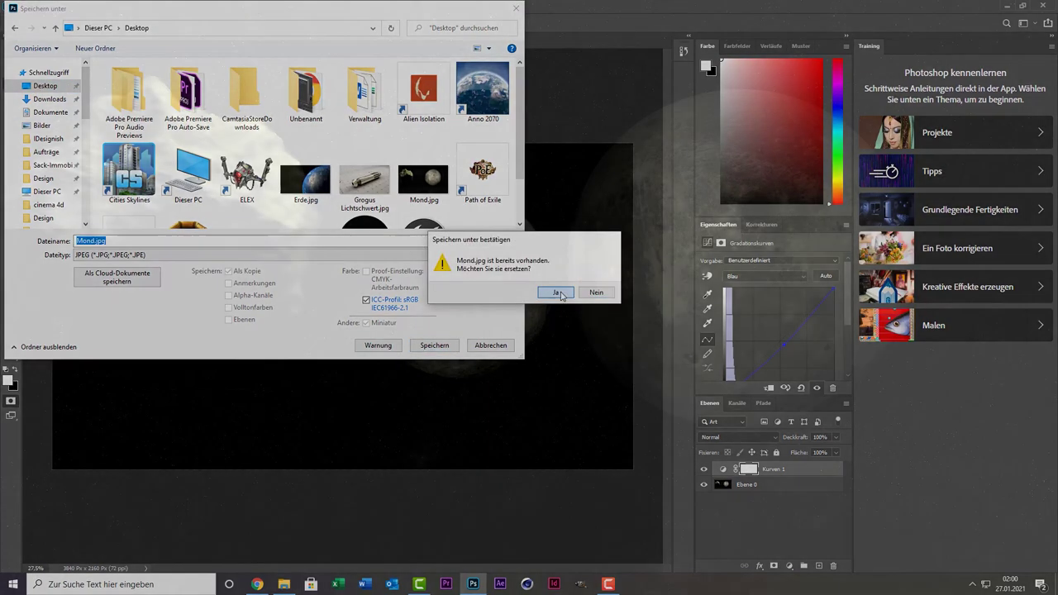